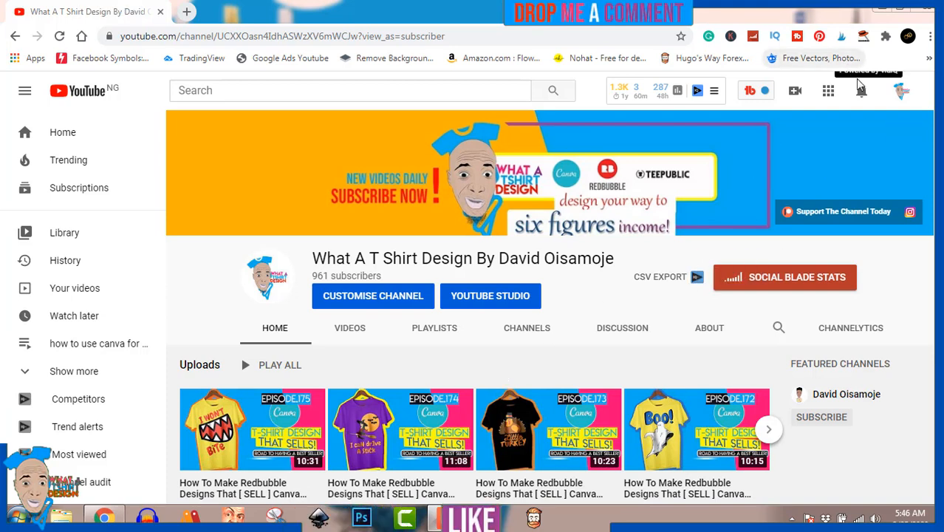
# Step: Skim the YouTube channel notifications list, then open a new tab on Google's start page
pyautogui.click(862, 93)
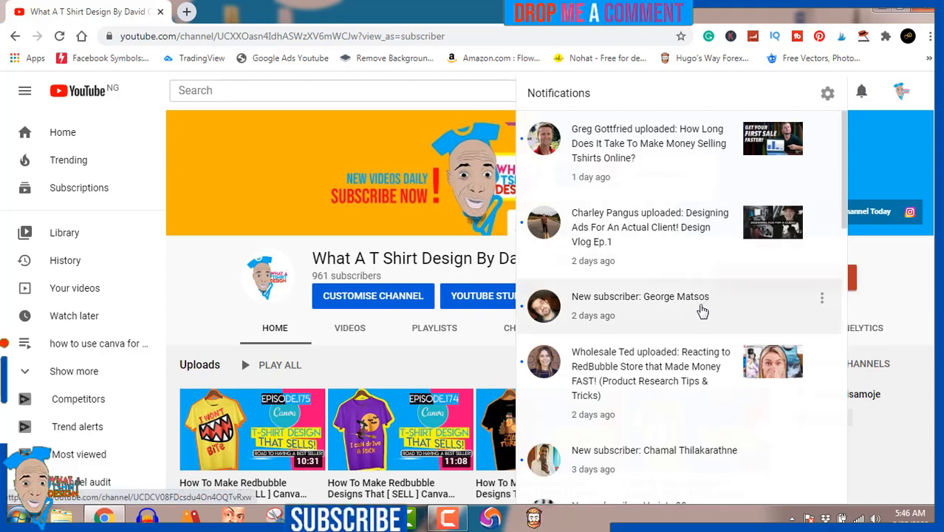
pyautogui.scroll(-5, 688, 473)
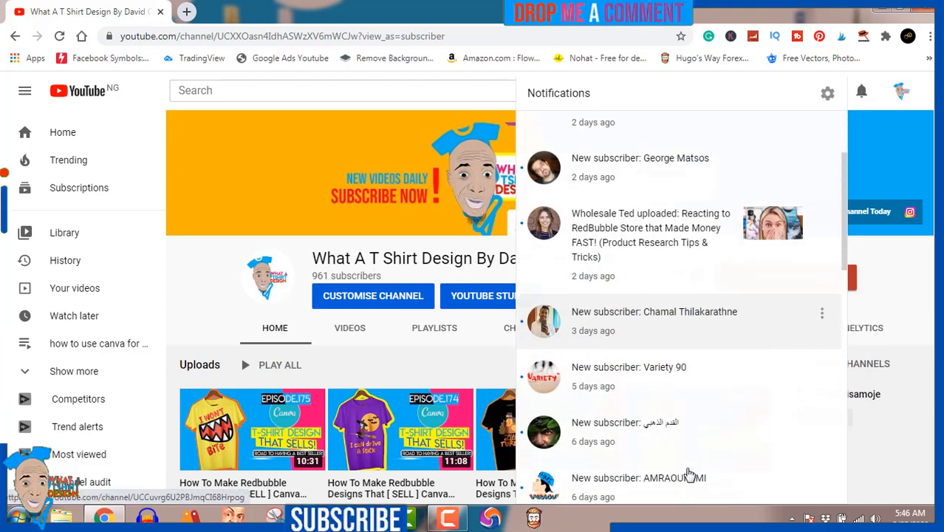
pyautogui.scroll(-1, 688, 473)
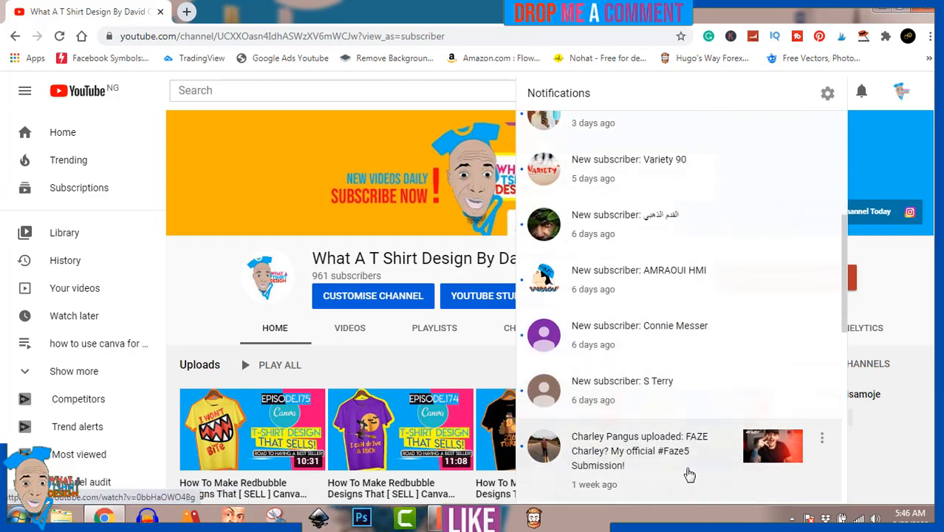
pyautogui.scroll(6, 688, 473)
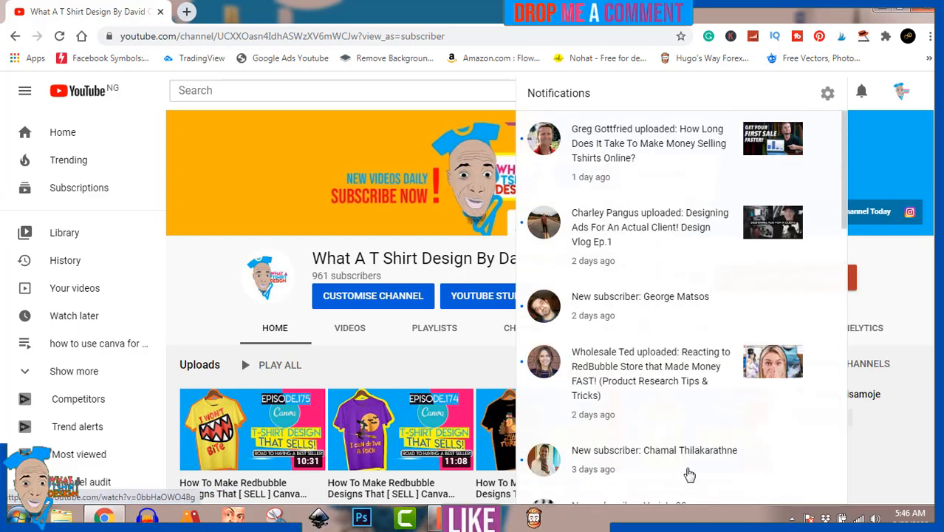
pyautogui.click(860, 92)
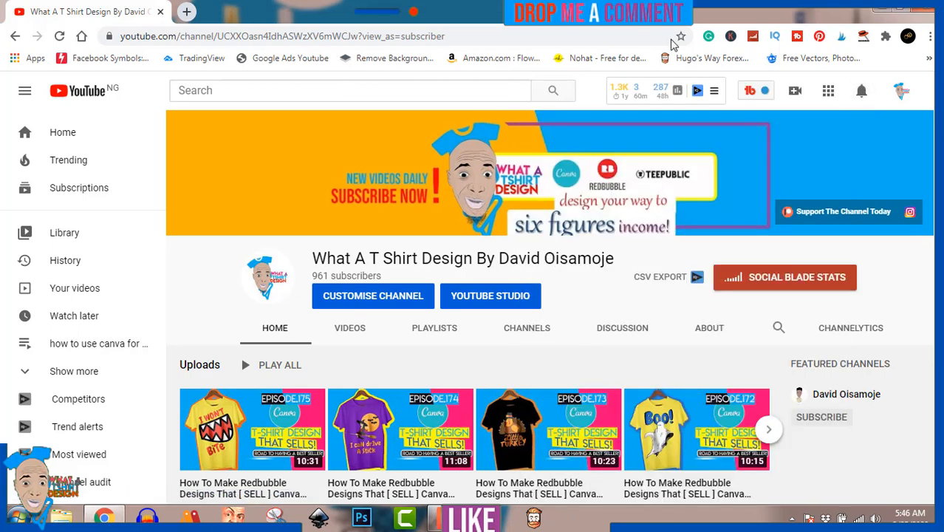
pyautogui.click(187, 12)
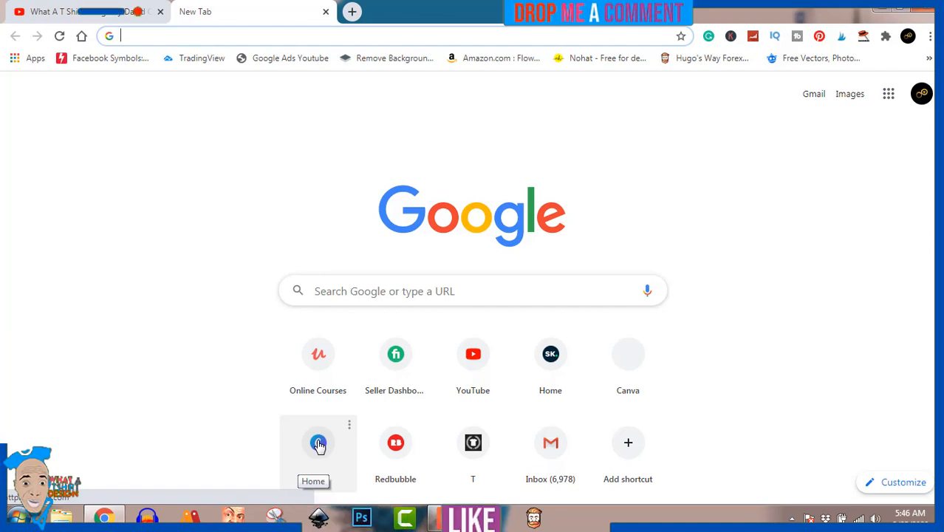
# Step: Go to Canva home, dismiss the Pro promotion, and create a 4500 × 5400 px custom design
pyautogui.click(318, 443)
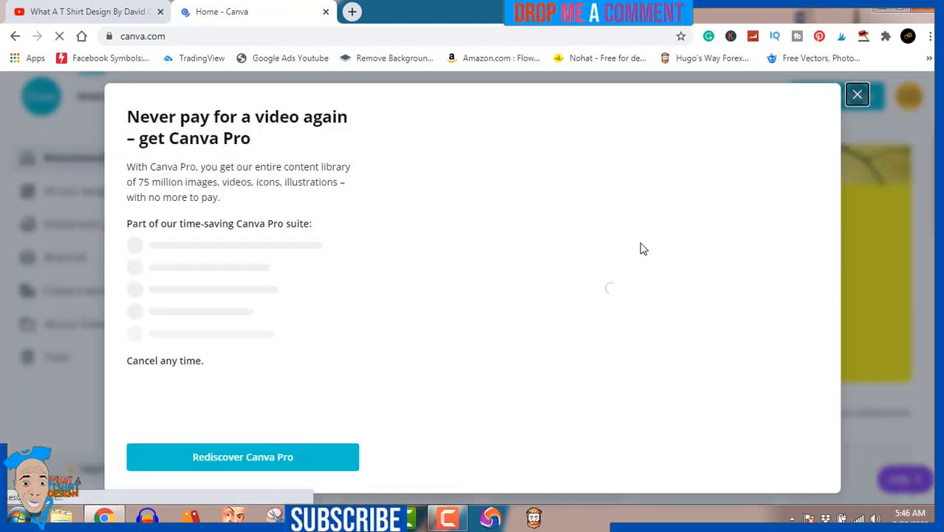
pyautogui.click(856, 96)
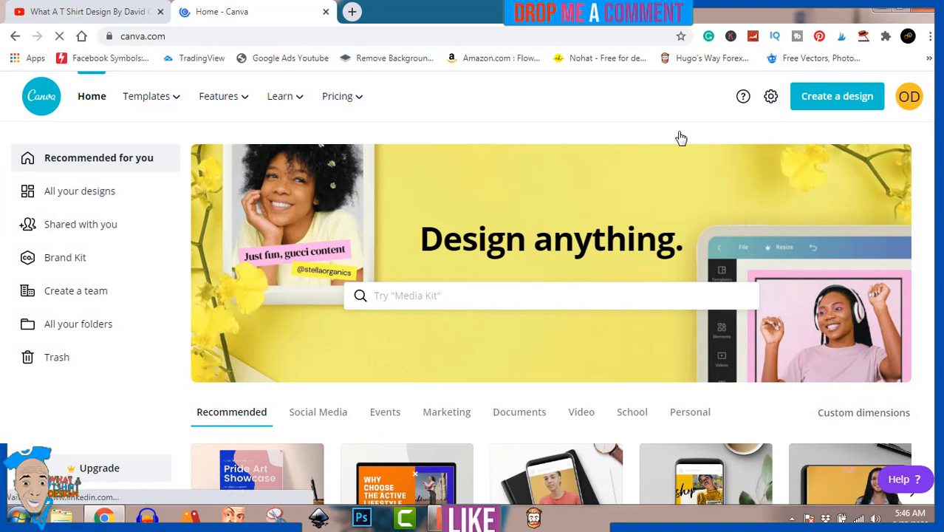
pyautogui.click(825, 105)
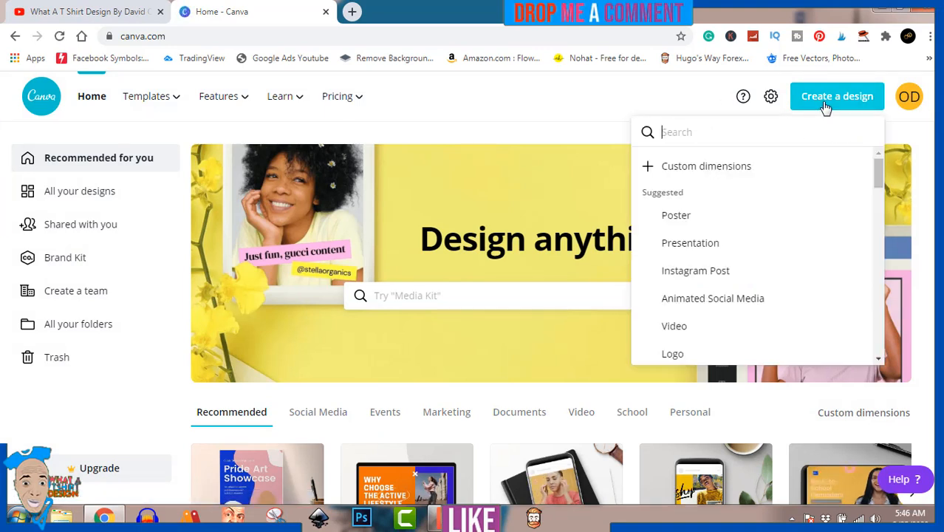
pyautogui.click(707, 165)
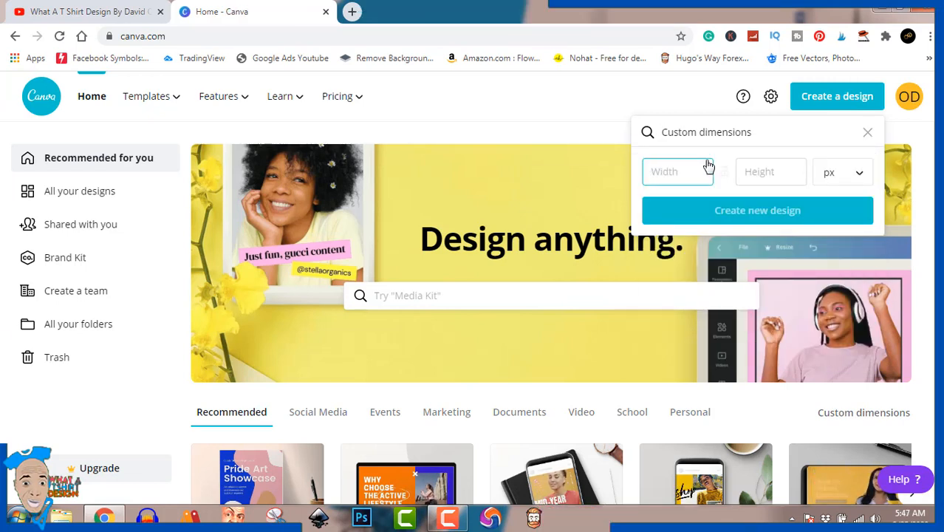
pyautogui.write('4500')
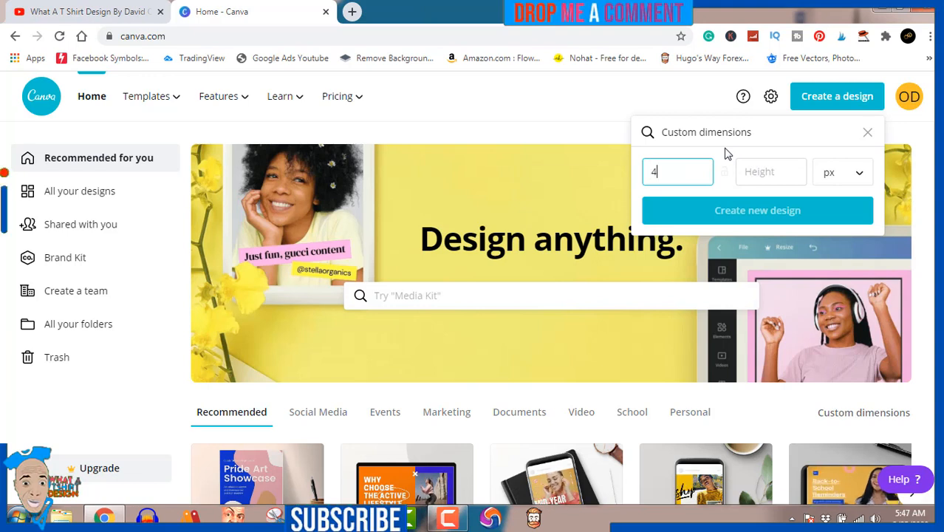
pyautogui.click(748, 175)
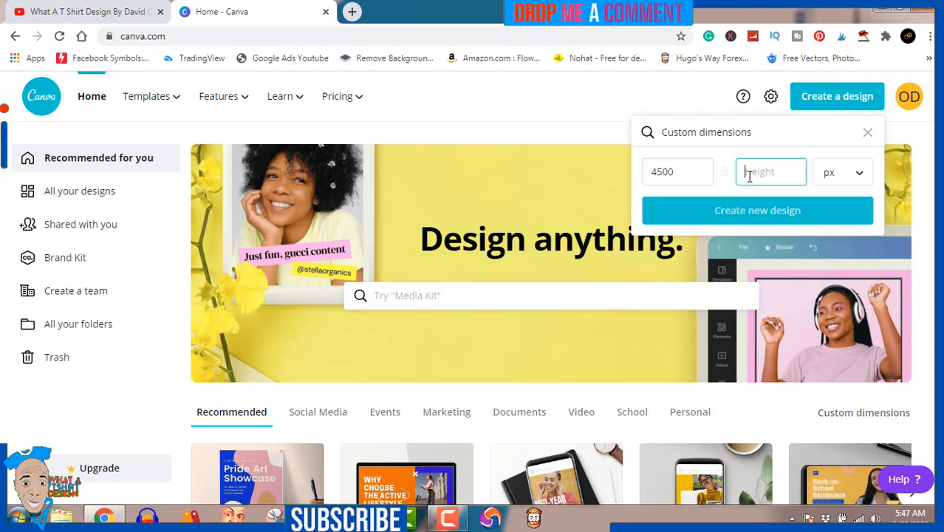
pyautogui.write('5400')
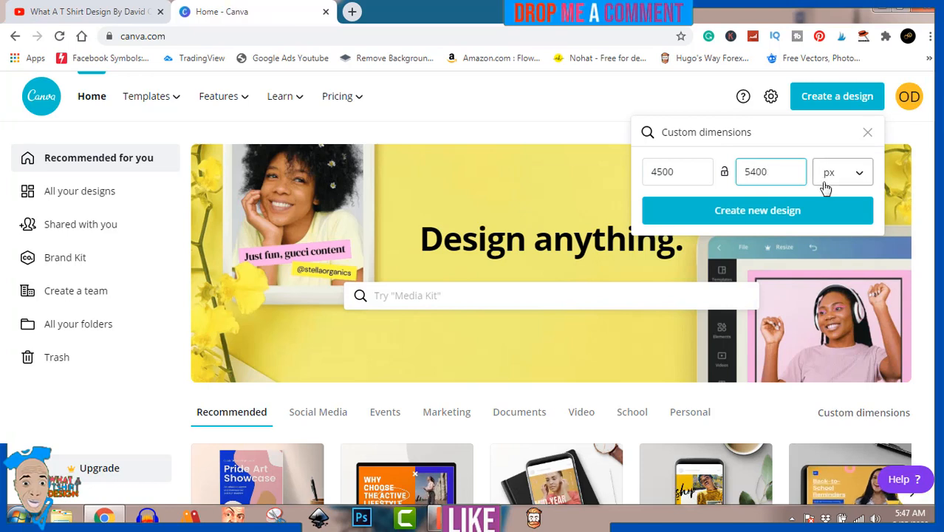
pyautogui.click(749, 212)
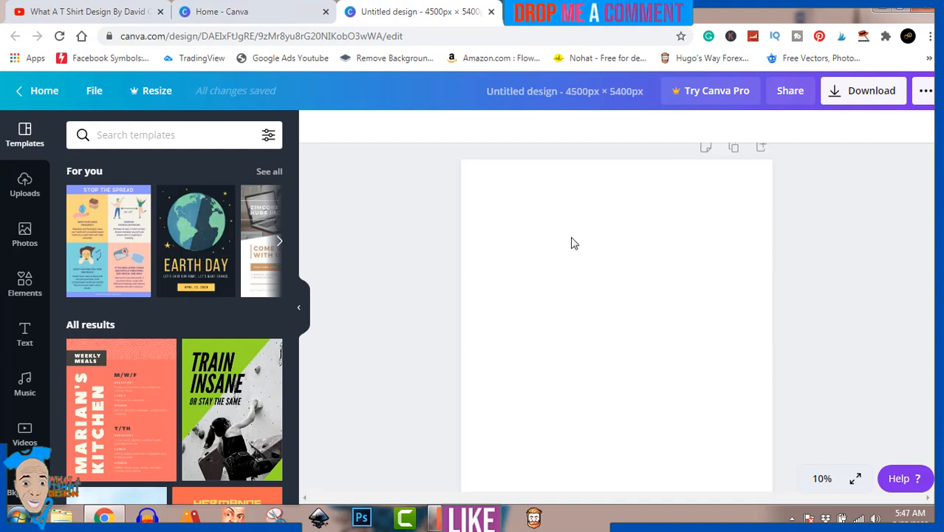
# Step: Show all Featured elements in the Elements panel and scroll through the stickers
pyautogui.click(25, 288)
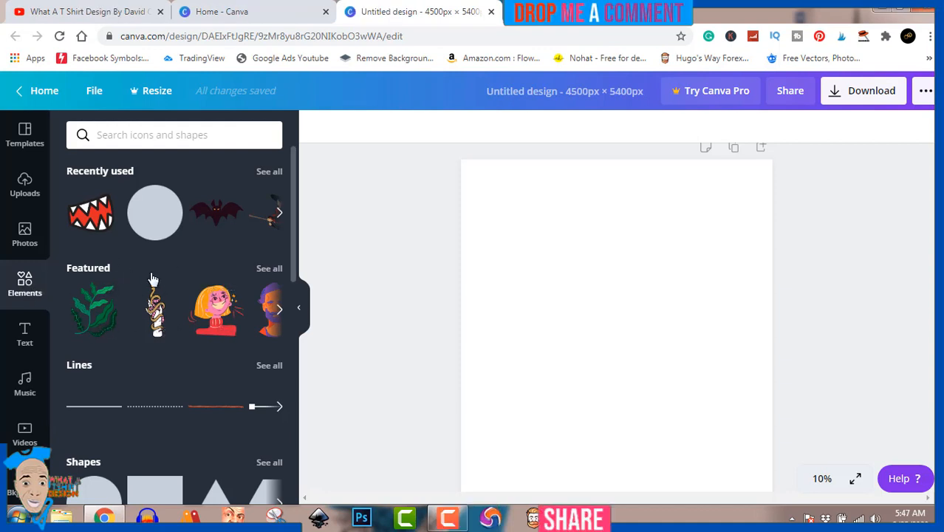
pyautogui.click(269, 269)
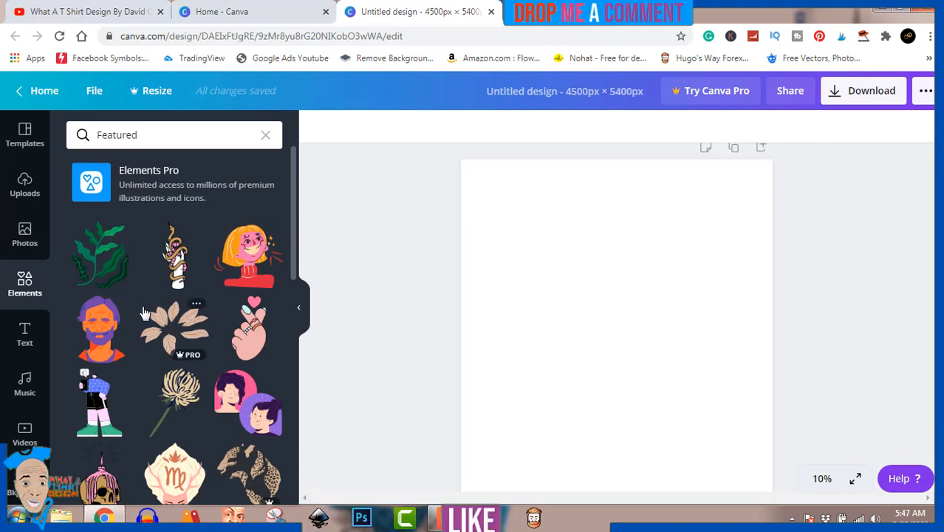
pyautogui.scroll(-3, 145, 313)
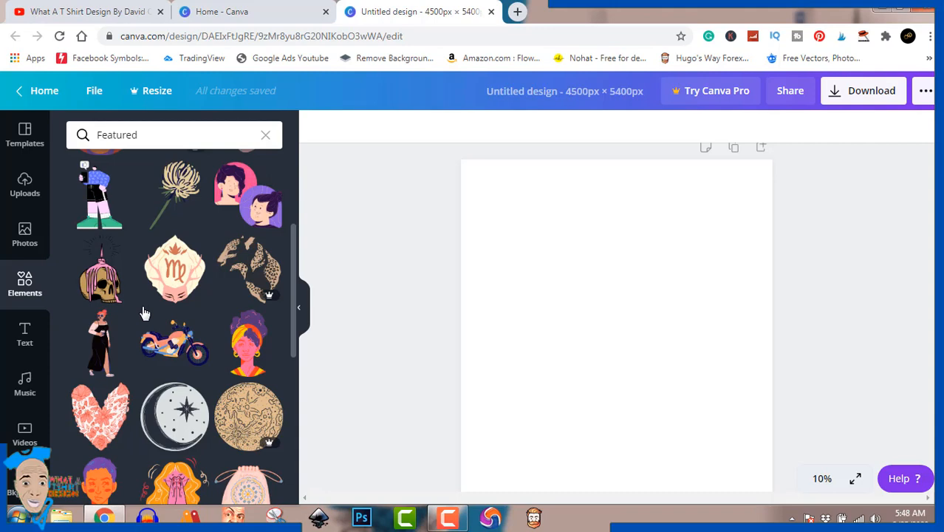
pyautogui.scroll(-2, 145, 313)
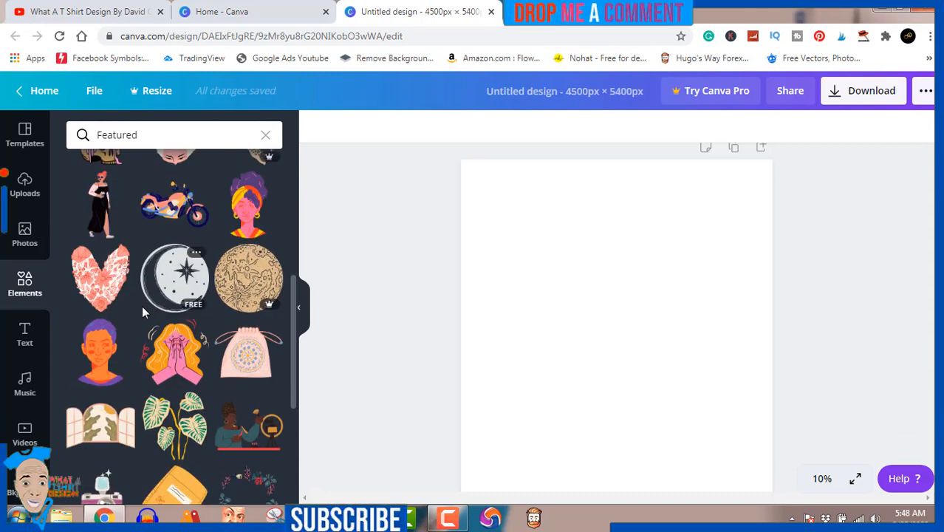
pyautogui.scroll(-2, 144, 312)
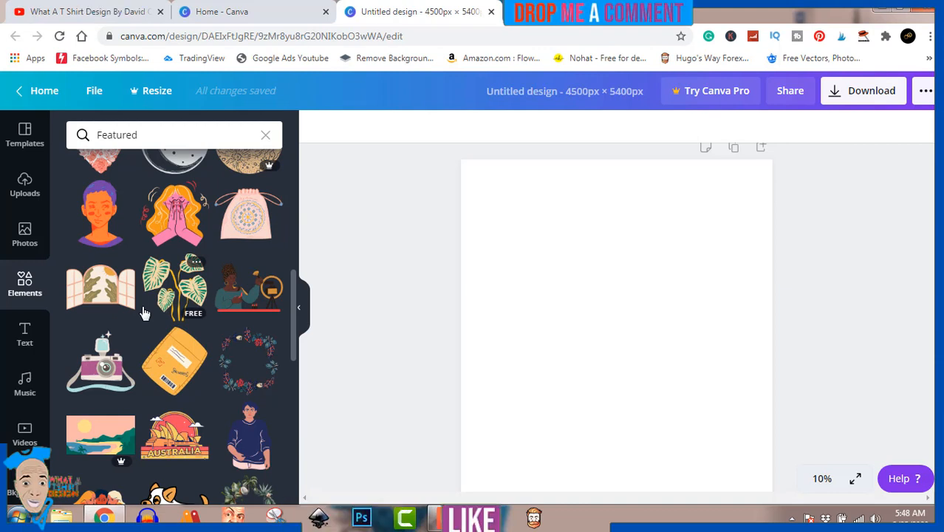
pyautogui.scroll(-2, 144, 312)
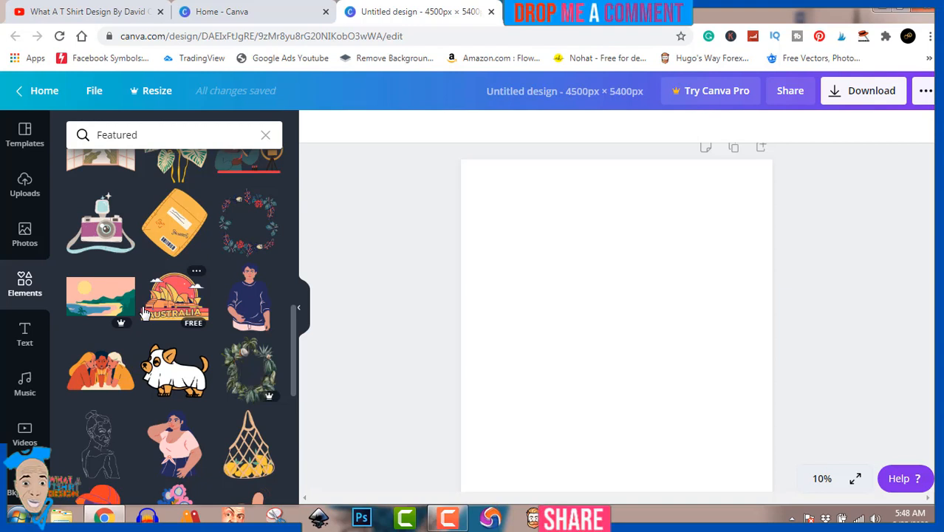
pyautogui.scroll(-3, 145, 313)
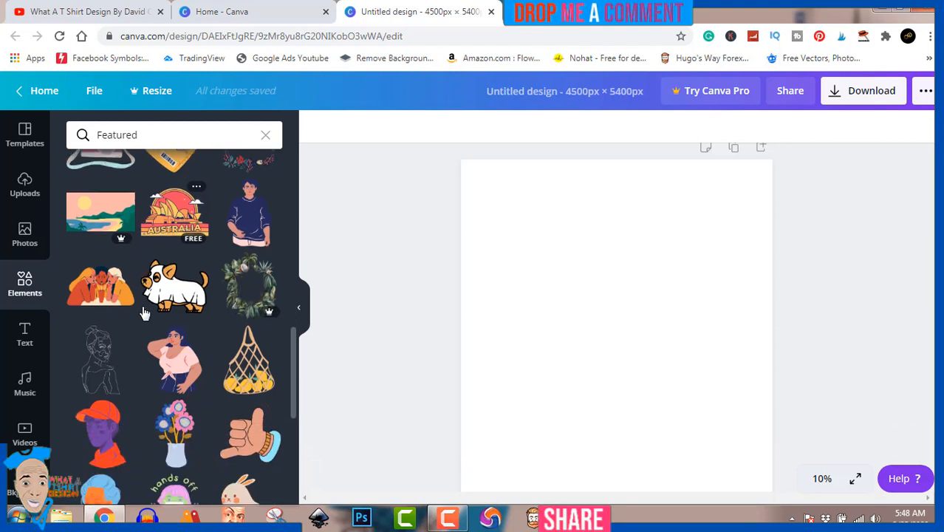
pyautogui.scroll(3, 145, 313)
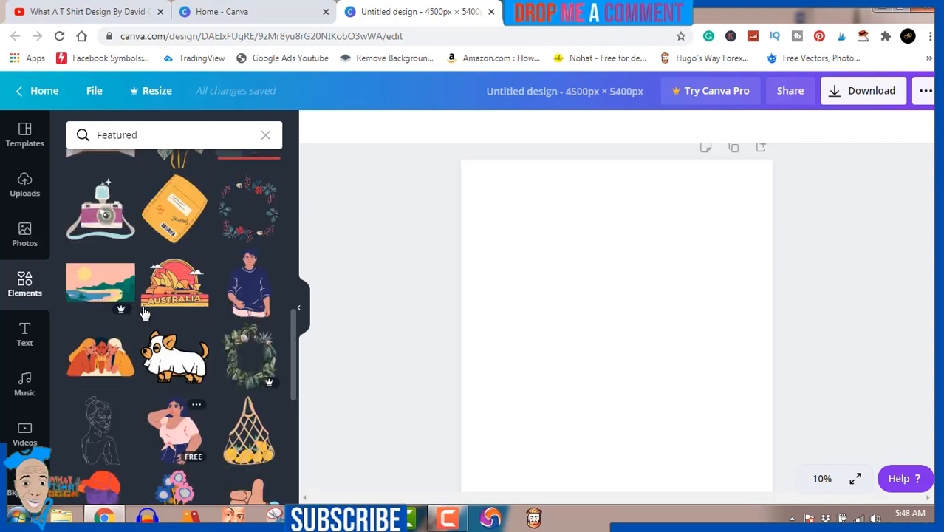
# Step: Add the rose-and-leaf wreath sticker, enlarge it to cover most of the page, and centre it
pyautogui.click(245, 211)
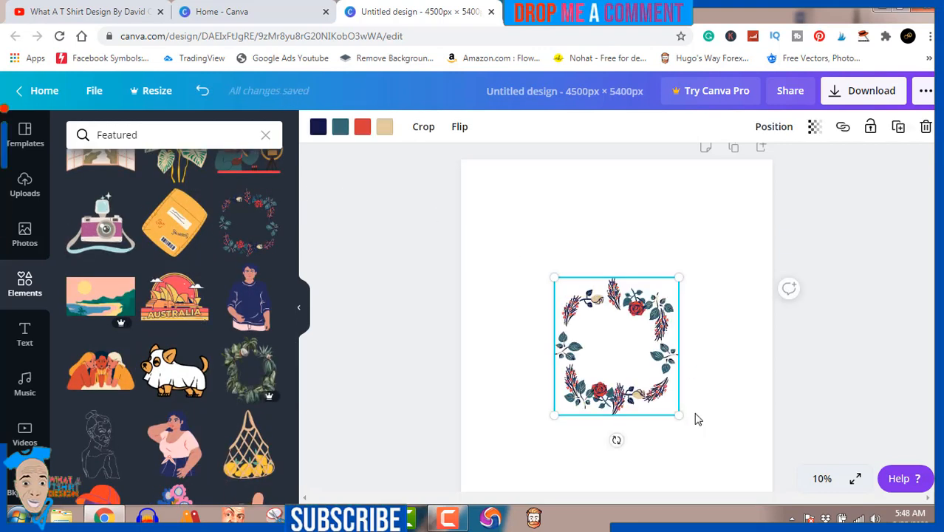
pyautogui.moveTo(677, 415); pyautogui.dragTo(750, 456)
pyautogui.moveTo(683, 375); pyautogui.dragTo(657, 322)
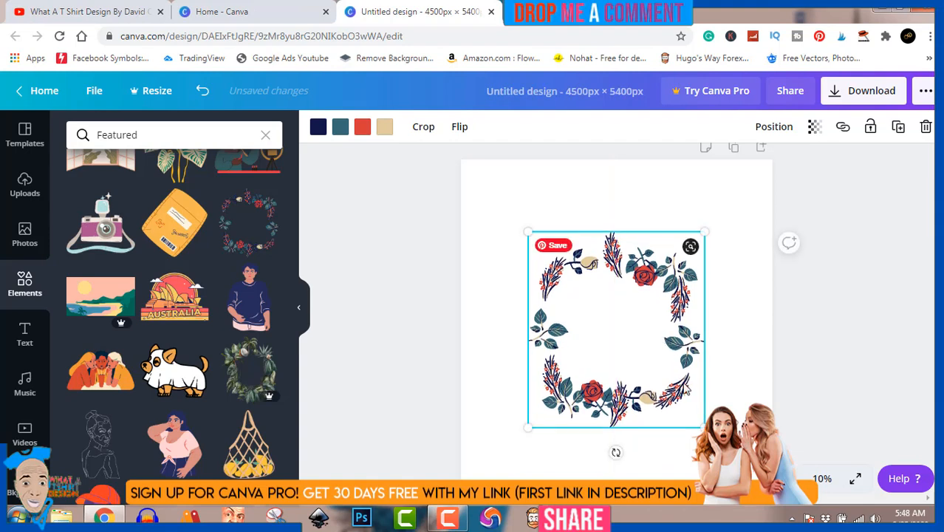
pyautogui.moveTo(704, 426); pyautogui.dragTo(749, 475)
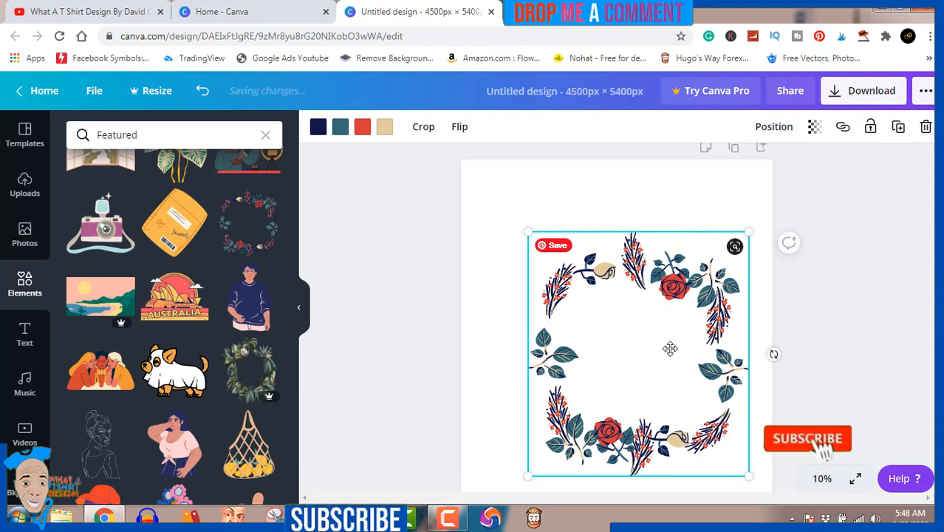
pyautogui.moveTo(683, 364); pyautogui.dragTo(666, 340)
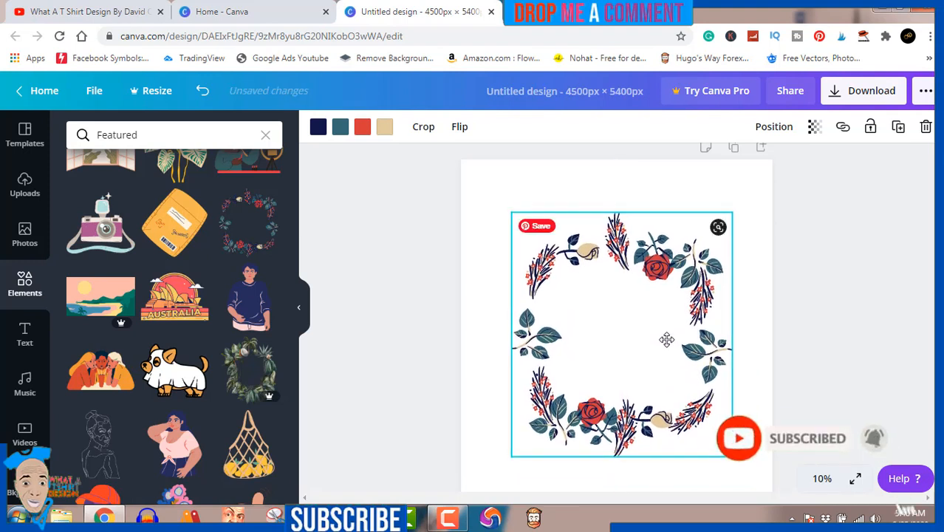
pyautogui.click(414, 345)
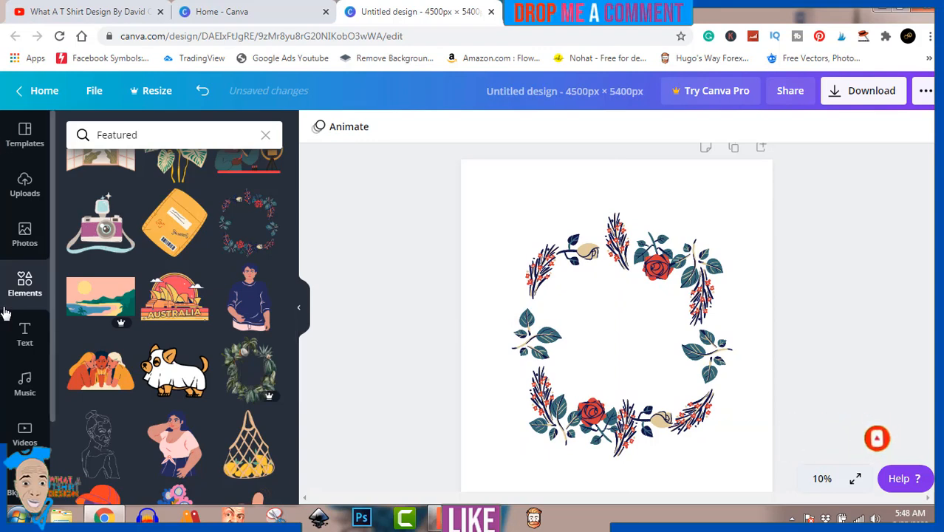
# Step: Add a heading reading 'L', enlarge it to size 535, and bring up its text colour panel
pyautogui.click(27, 336)
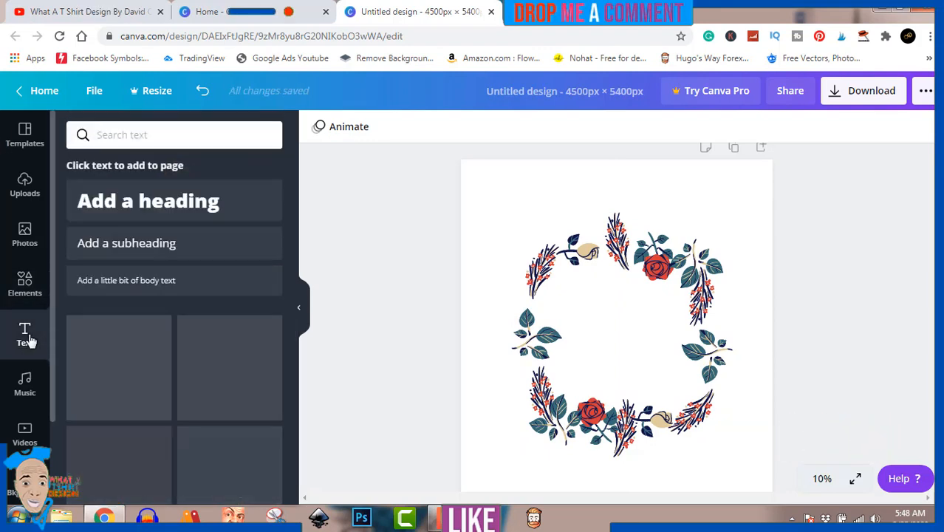
pyautogui.click(156, 198)
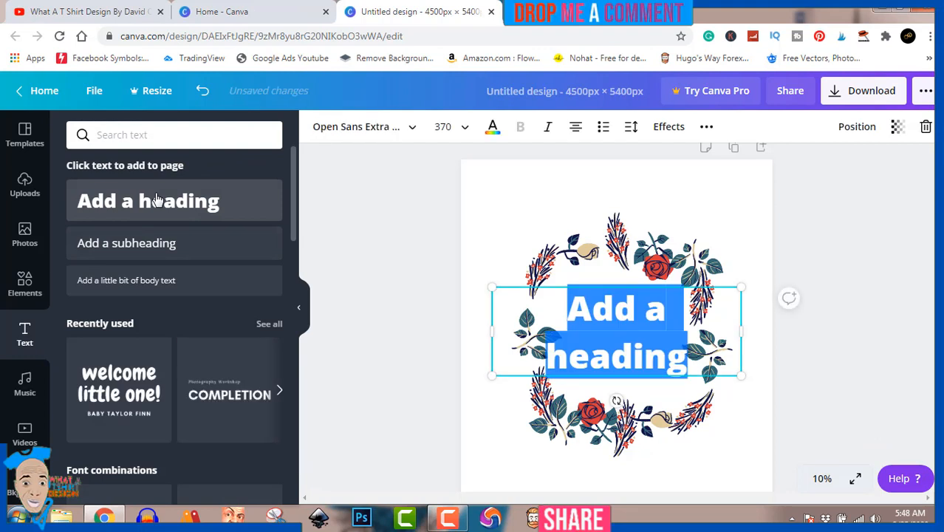
pyautogui.write('L')
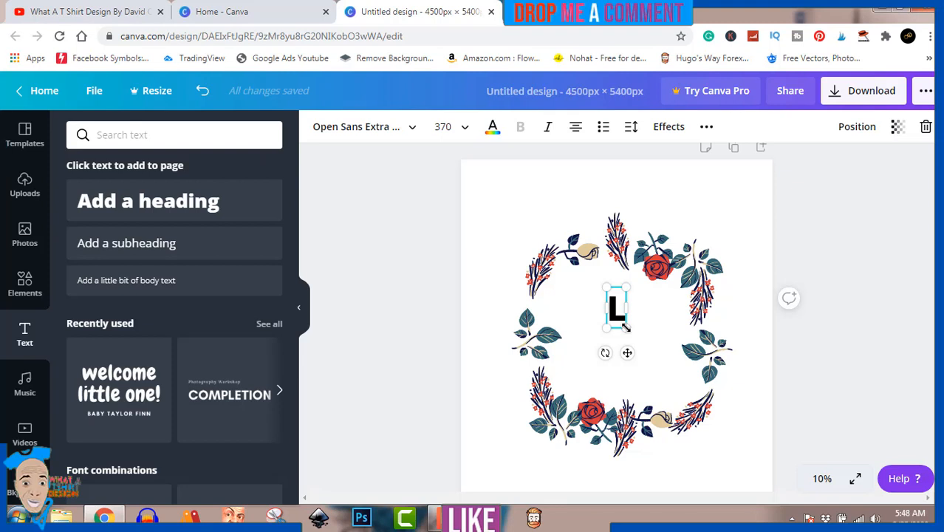
pyautogui.moveTo(625, 327)
pyautogui.mouseDown()
pyautogui.moveTo(643, 337)
pyautogui.moveTo(637, 342)
pyautogui.mouseUp()
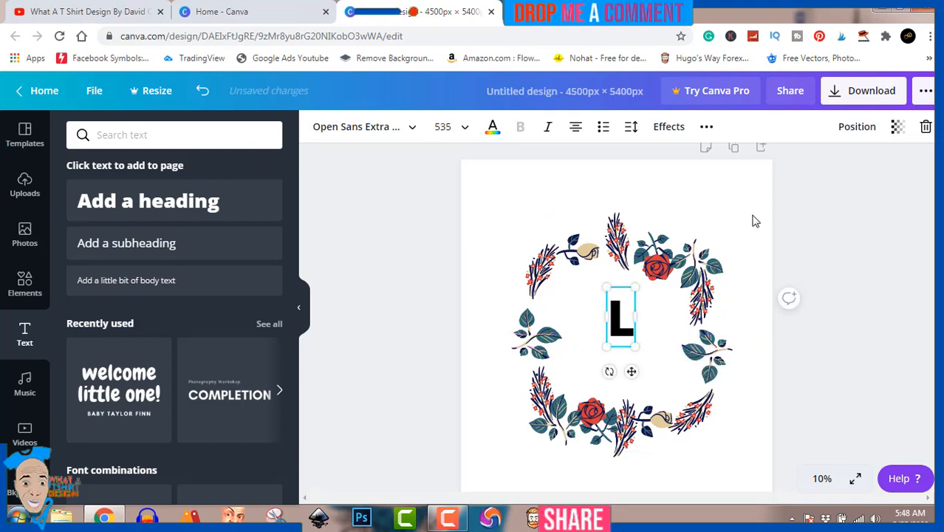
pyautogui.click(493, 127)
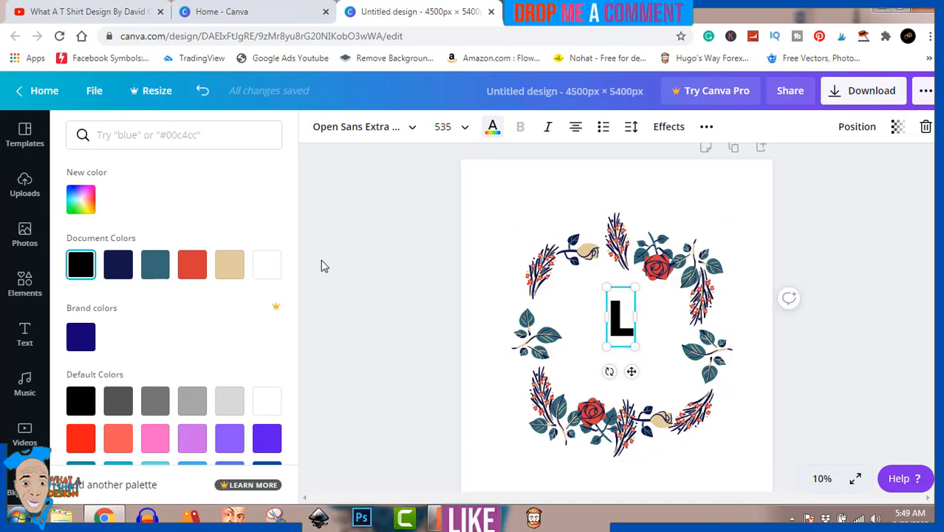
# Step: Colour the L red and shift it to the left side inside the wreath
pyautogui.click(160, 260)
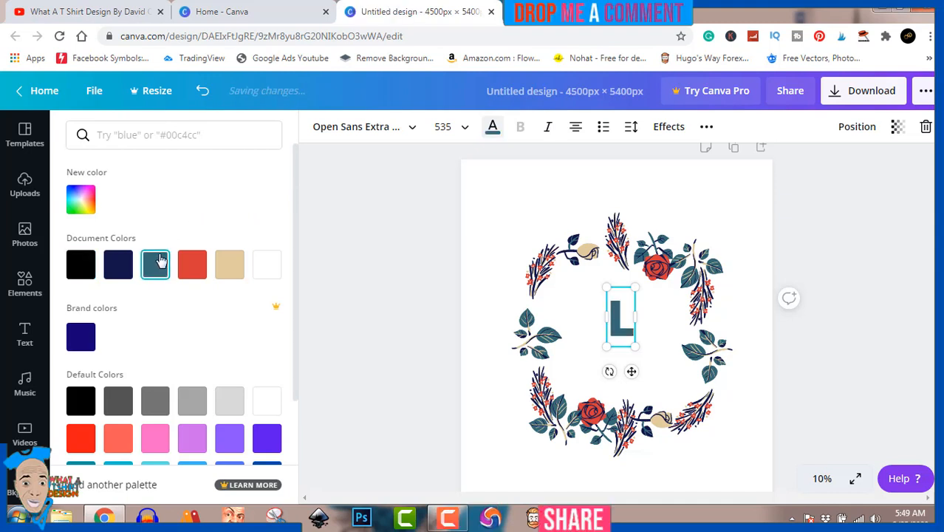
pyautogui.click(192, 269)
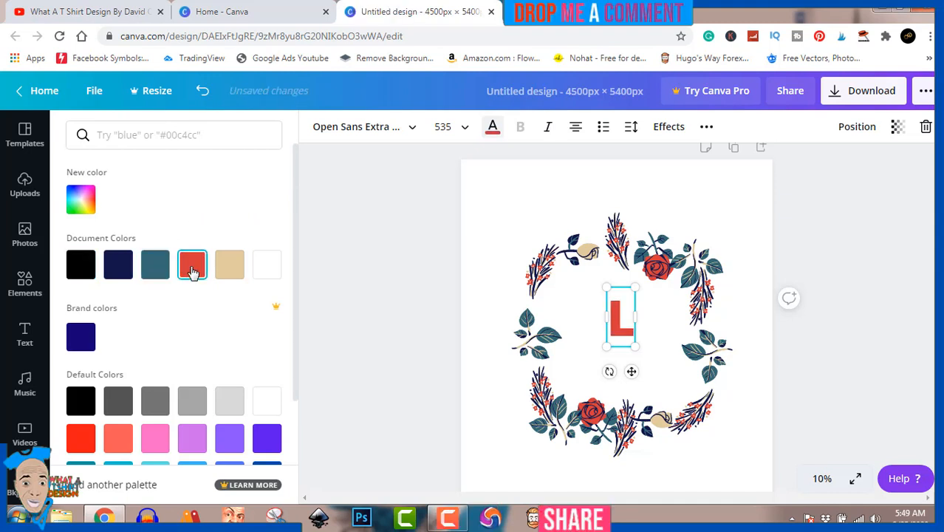
pyautogui.click(382, 284)
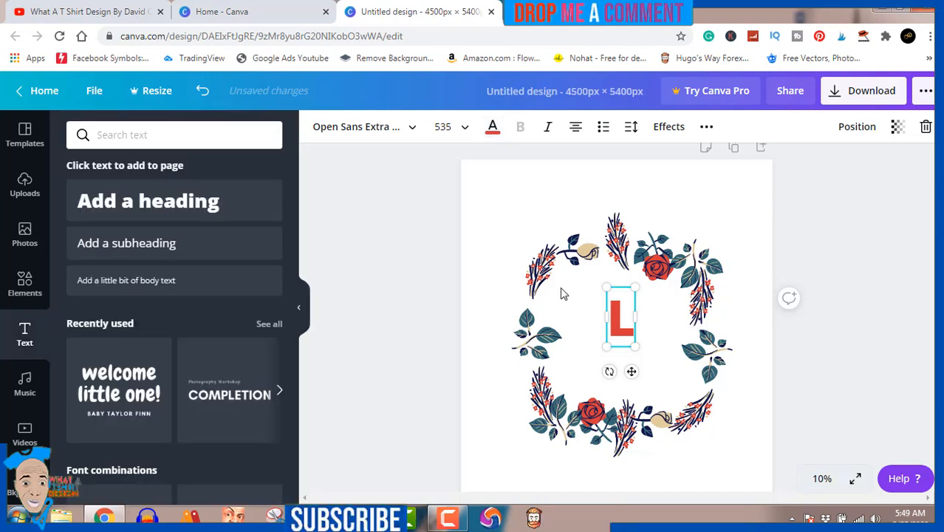
pyautogui.click(805, 243)
pyautogui.moveTo(621, 321); pyautogui.dragTo(585, 316)
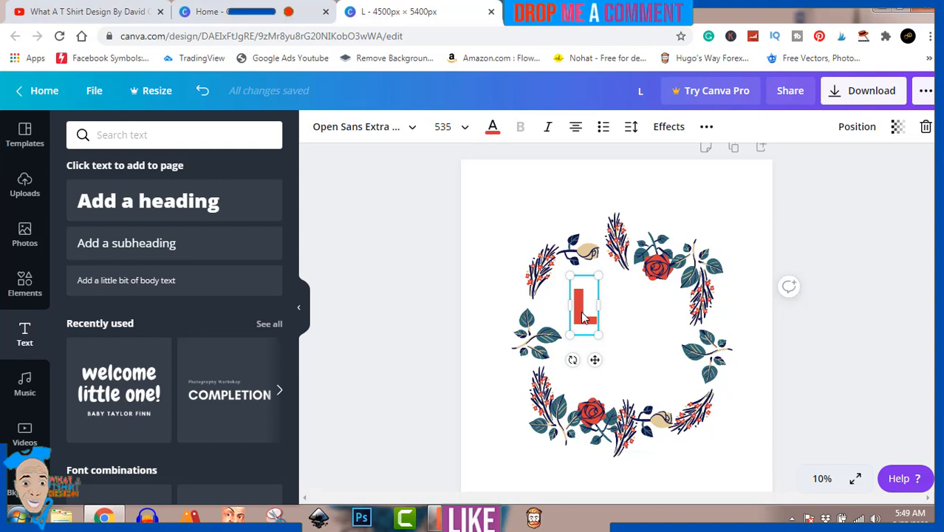
# Step: Duplicate the L directly below, change the copy to 'V', and enlarge it to size 570
pyautogui.moveTo(583, 316); pyautogui.dragTo(583, 358)
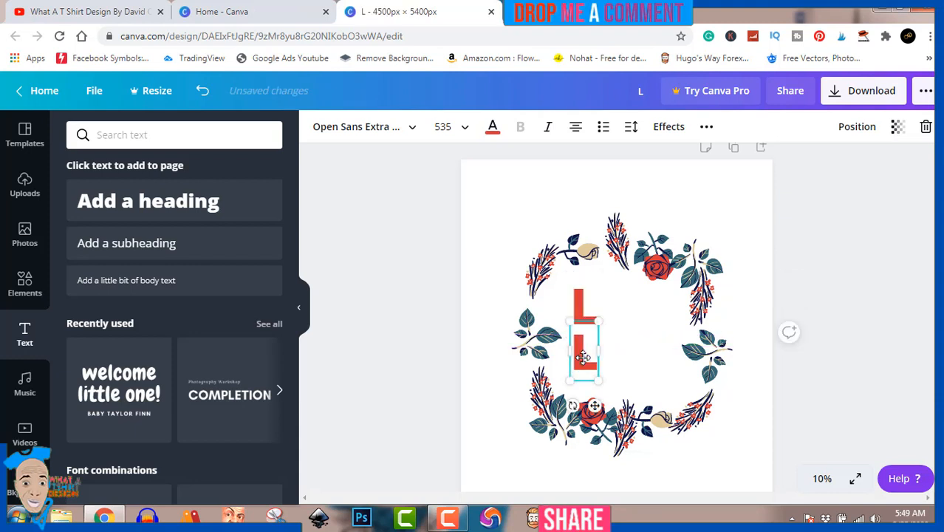
pyautogui.doubleClick(584, 362)
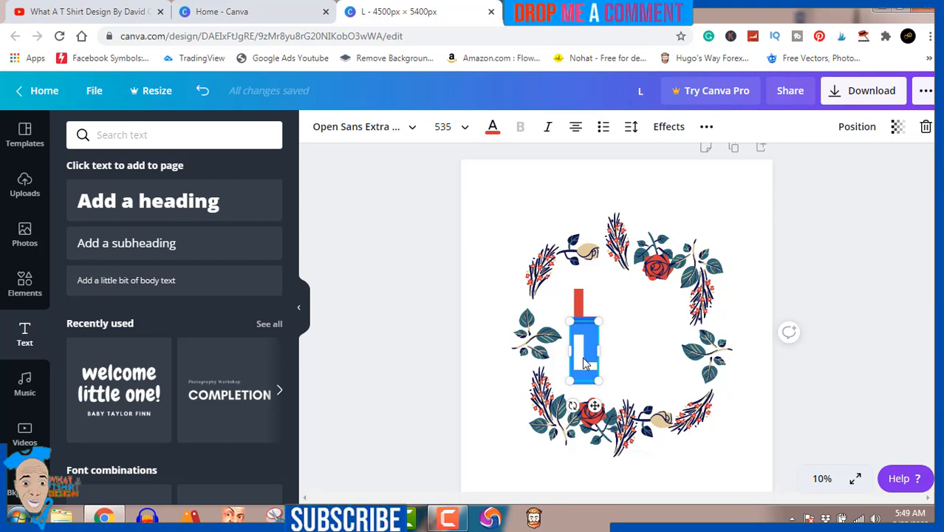
pyautogui.write('V')
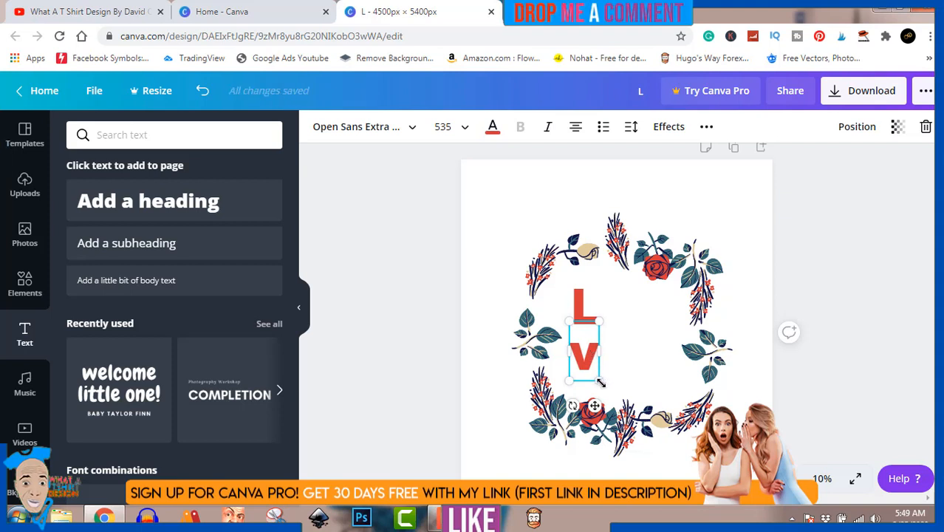
pyautogui.moveTo(598, 378); pyautogui.dragTo(598, 375)
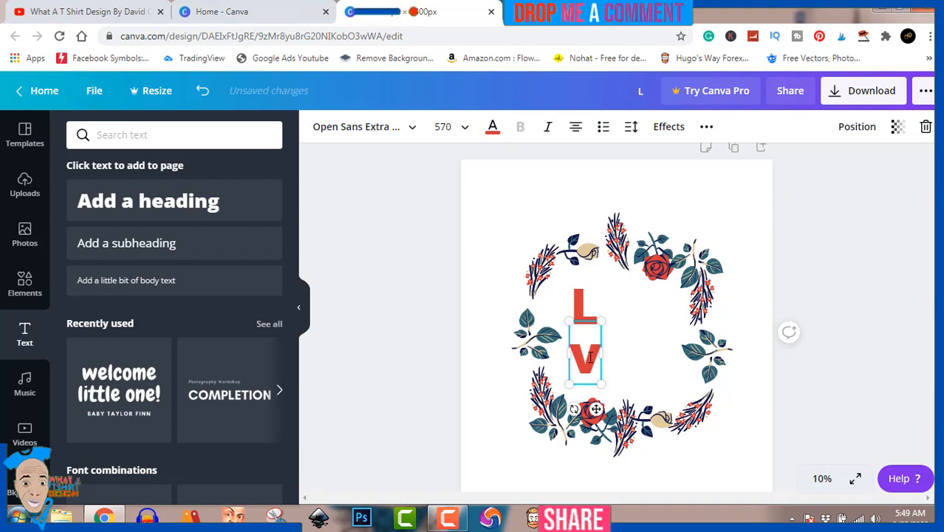
pyautogui.press('alt')
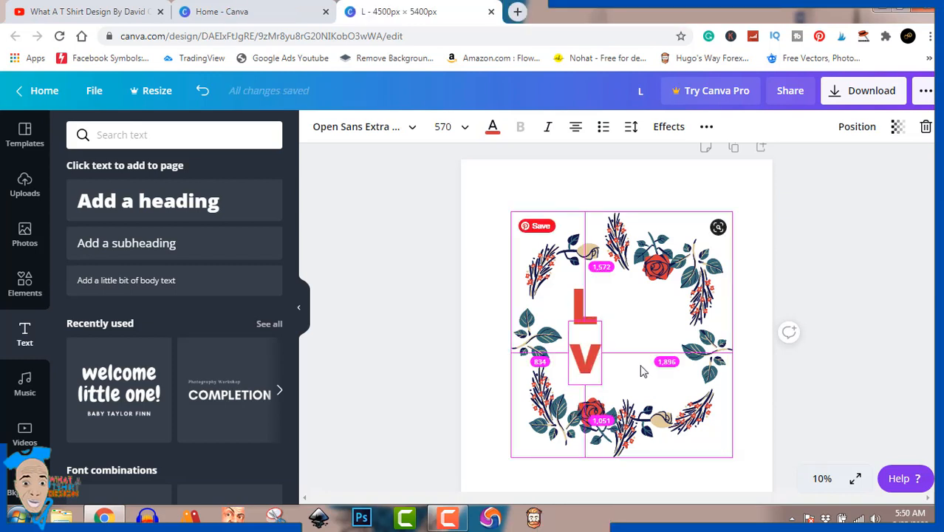
# Step: Duplicate the V to its right and change the copy to a capital 'E'
pyautogui.click(857, 298)
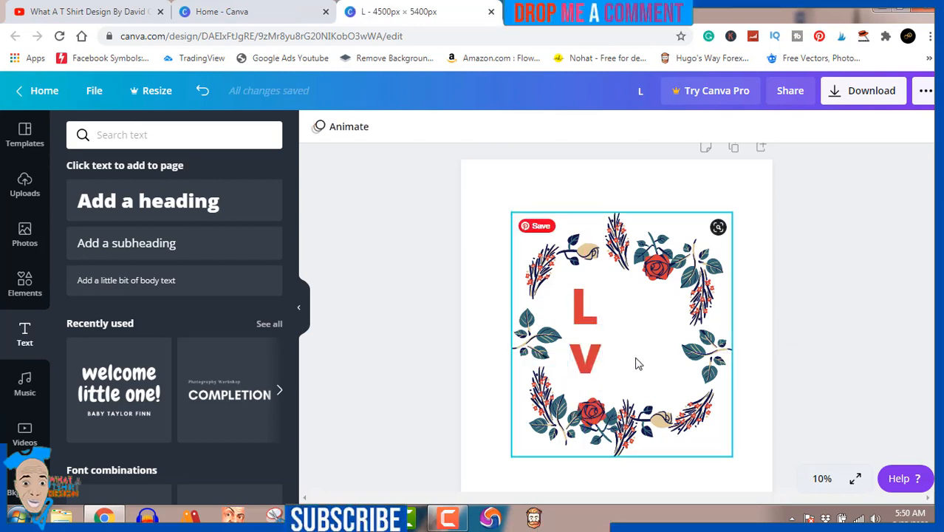
pyautogui.moveTo(591, 360); pyautogui.dragTo(631, 362)
pyautogui.doubleClick(630, 359)
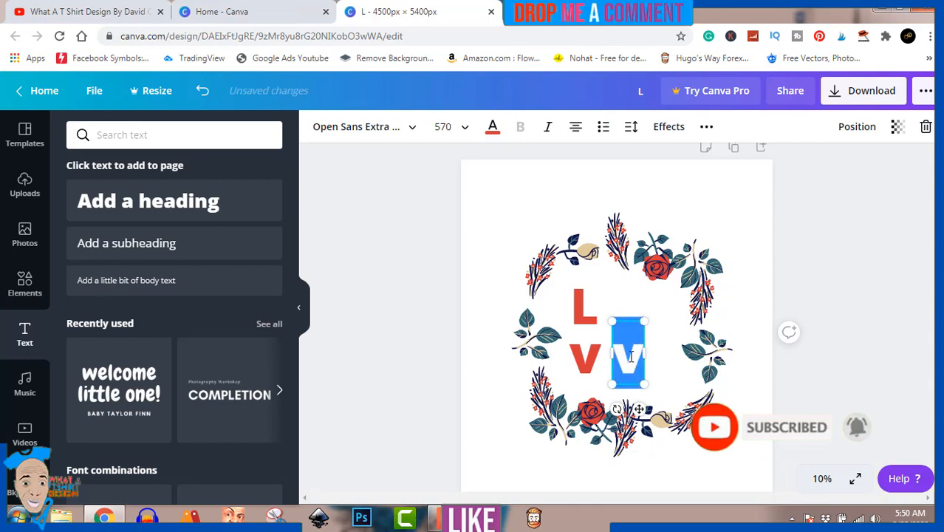
pyautogui.write('e')
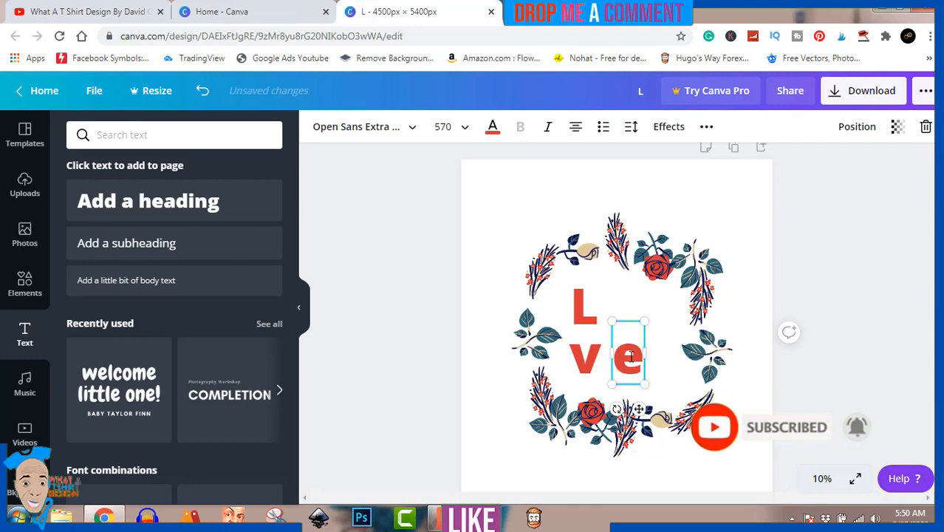
pyautogui.press('BackSpace')
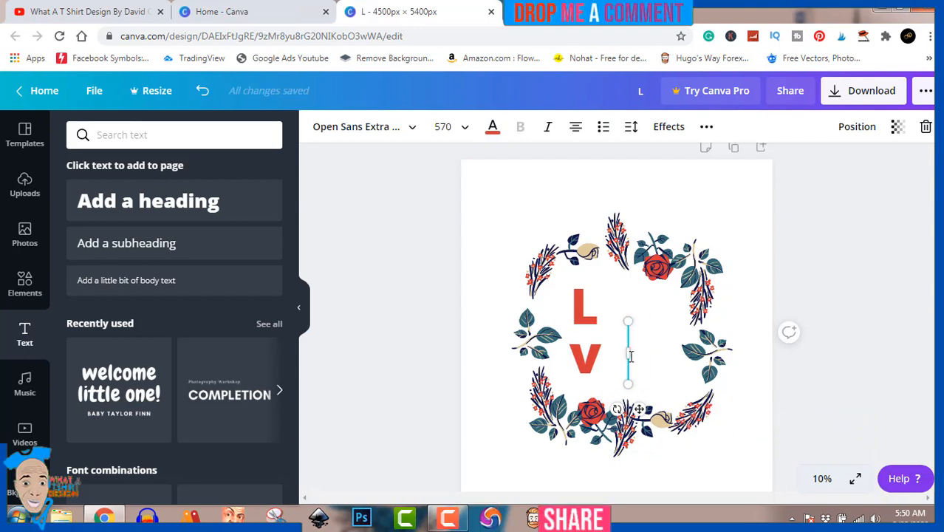
pyautogui.write('E')
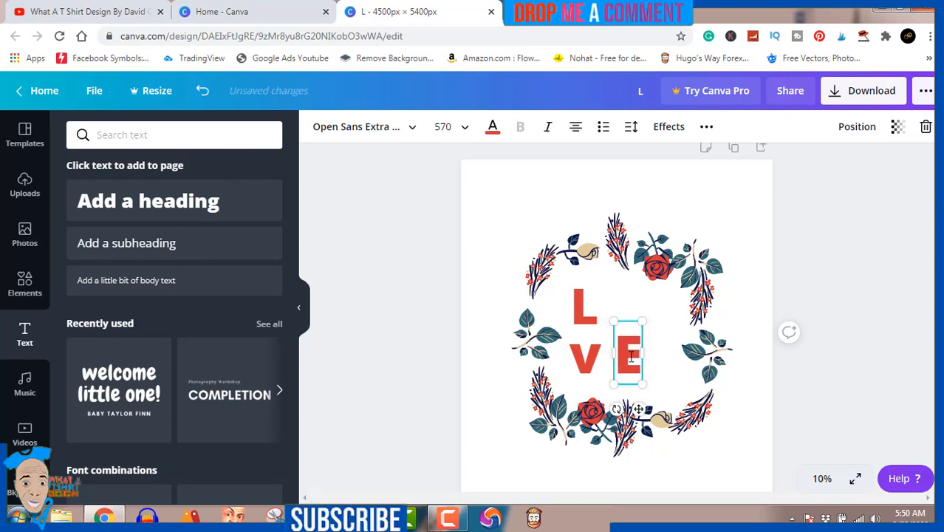
# Step: Retype the V, shrink it to size 528, and nudge it into alignment
pyautogui.click(586, 357)
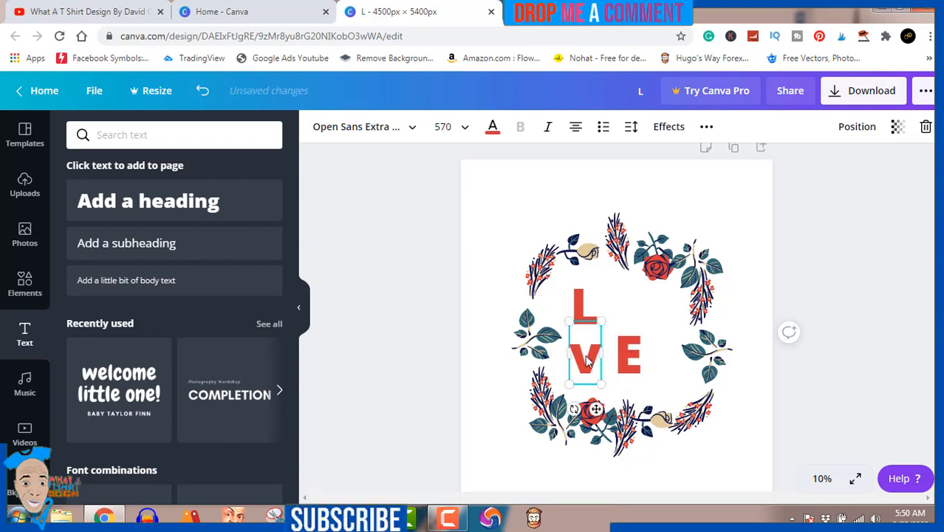
pyautogui.click(585, 356)
pyautogui.press('BackSpace')
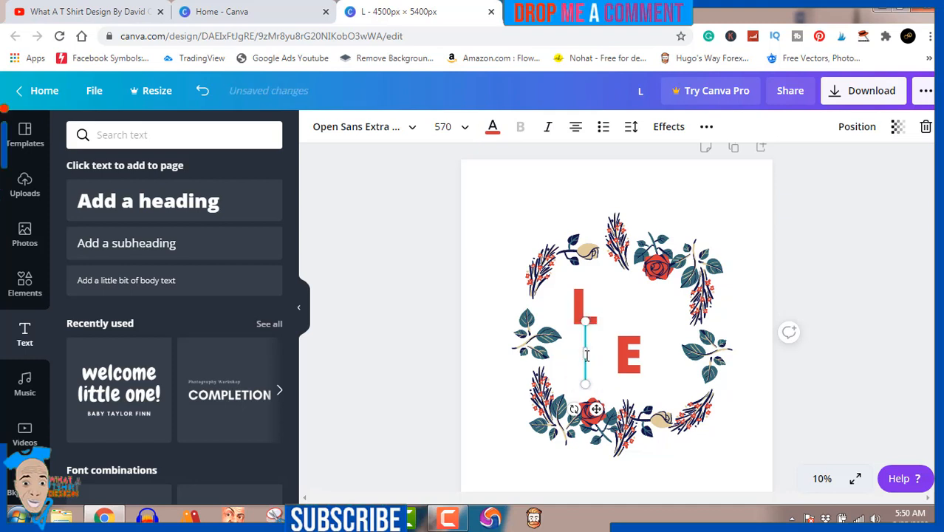
pyautogui.write('V')
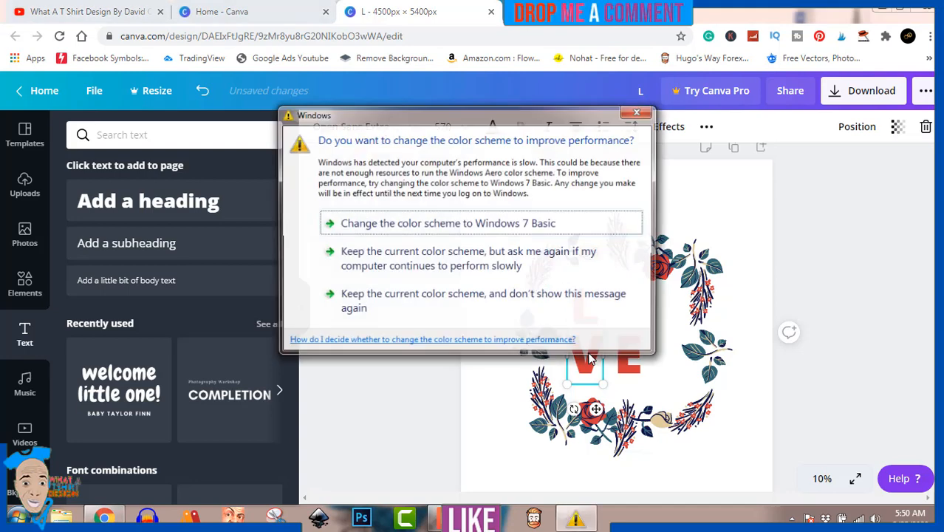
pyautogui.click(573, 295)
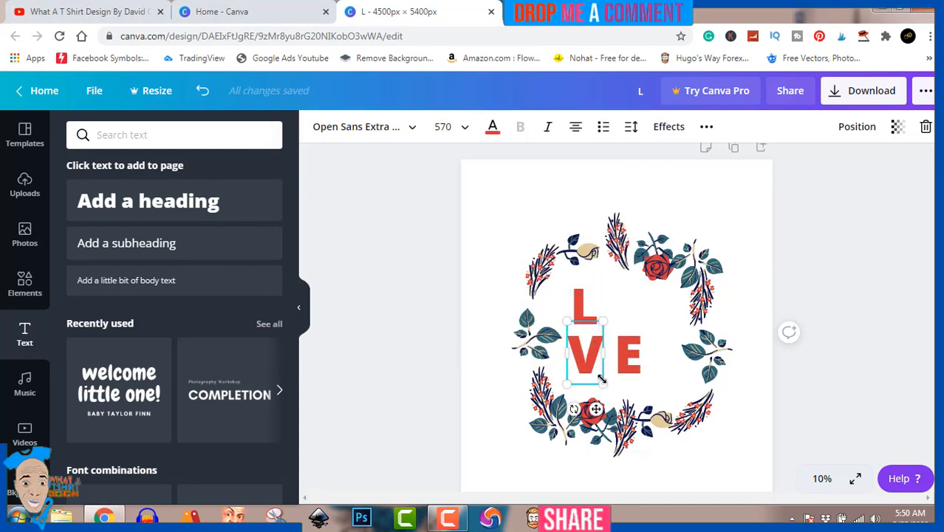
pyautogui.moveTo(601, 379); pyautogui.dragTo(599, 379)
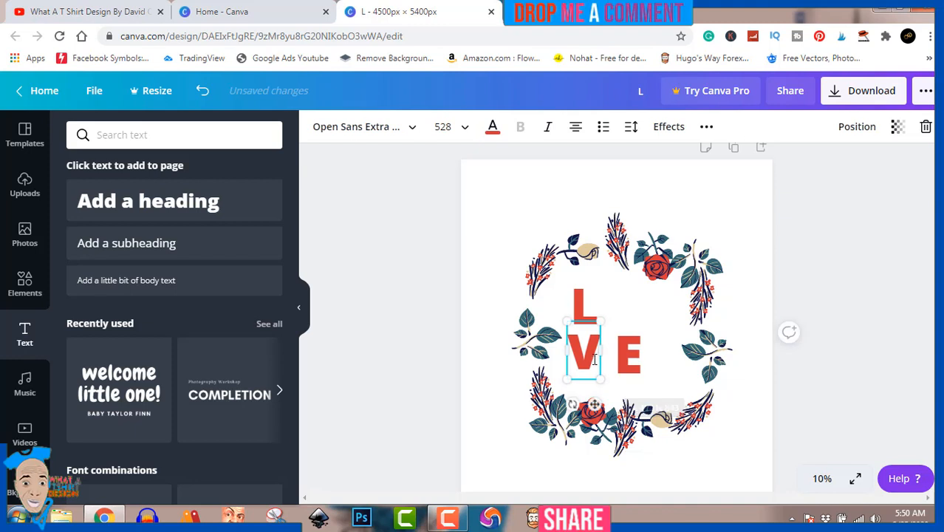
pyautogui.click(834, 233)
pyautogui.click(594, 356)
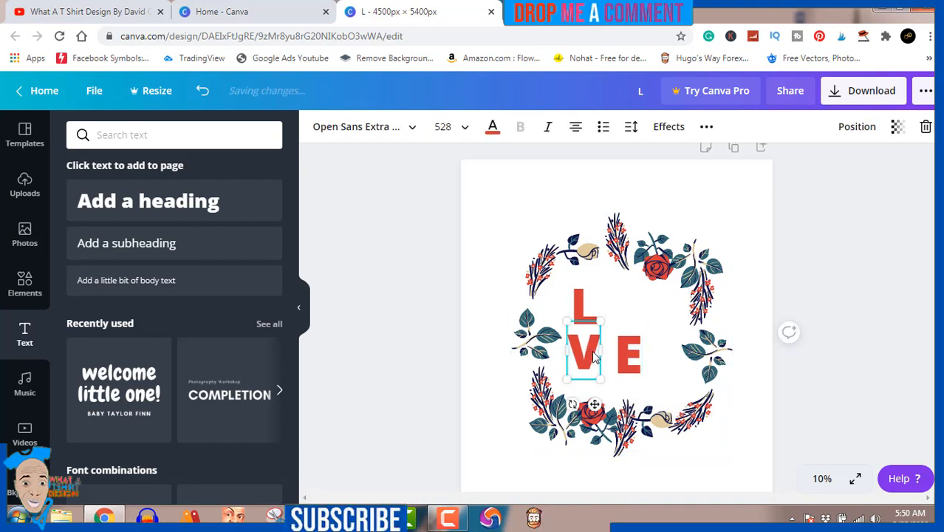
pyautogui.moveTo(594, 356); pyautogui.dragTo(595, 352)
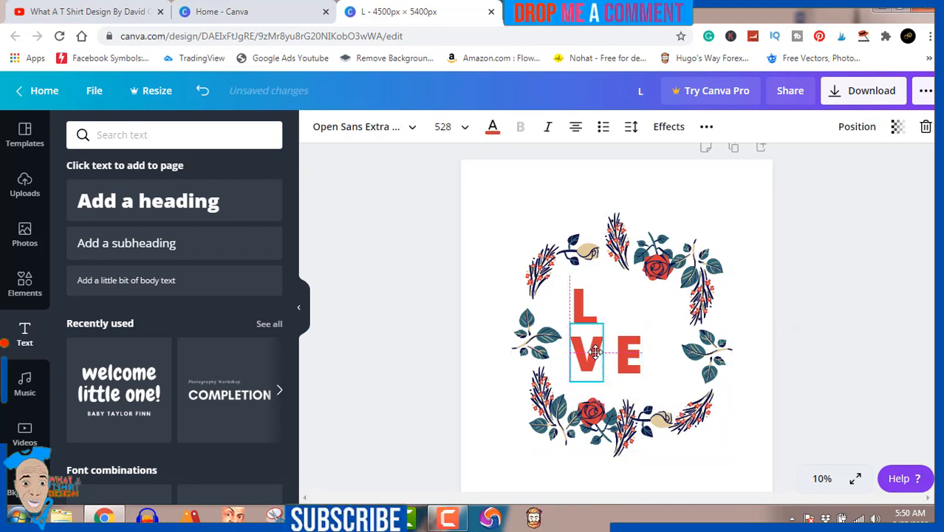
pyautogui.click(829, 250)
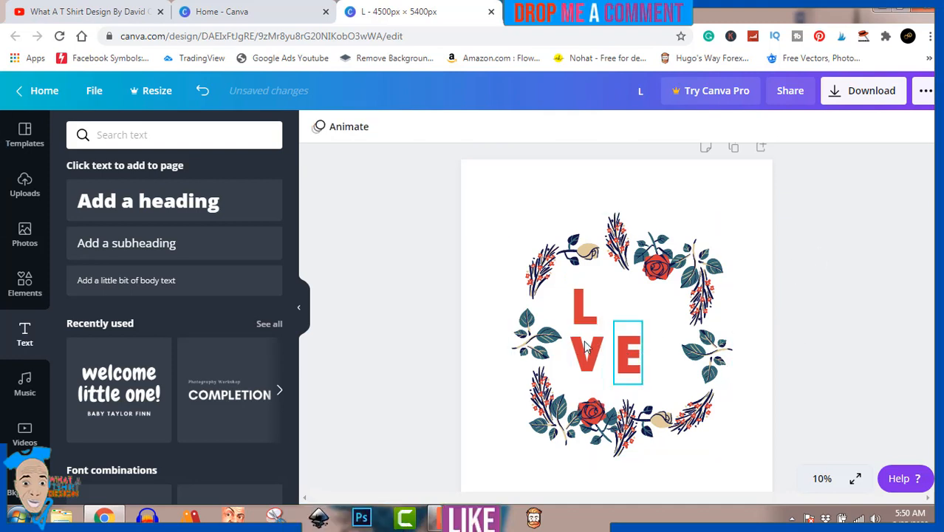
# Step: Search Elements for 'dog' and add the cartoon beagle illustration to the page
pyautogui.click(23, 296)
pyautogui.click(176, 133)
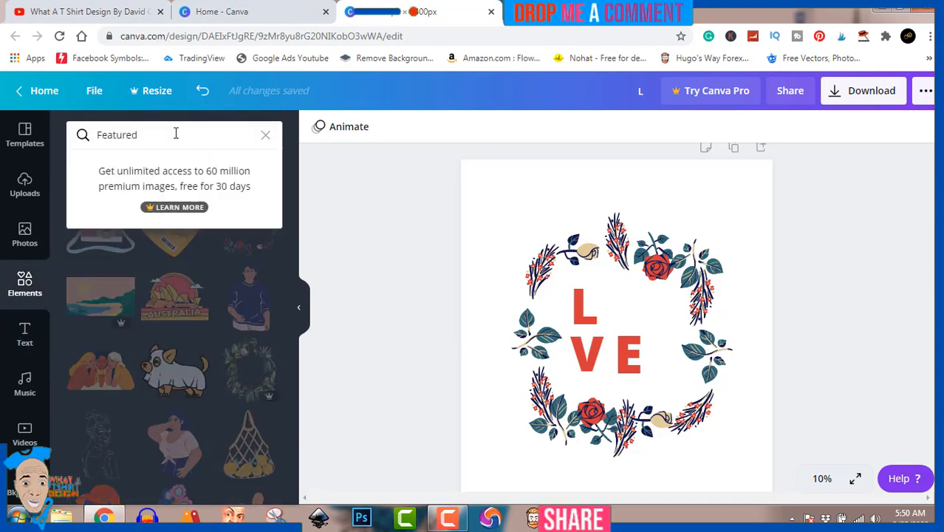
pyautogui.press('BackSpace')
pyautogui.press('BackSpace')
pyautogui.press('BackSpace')
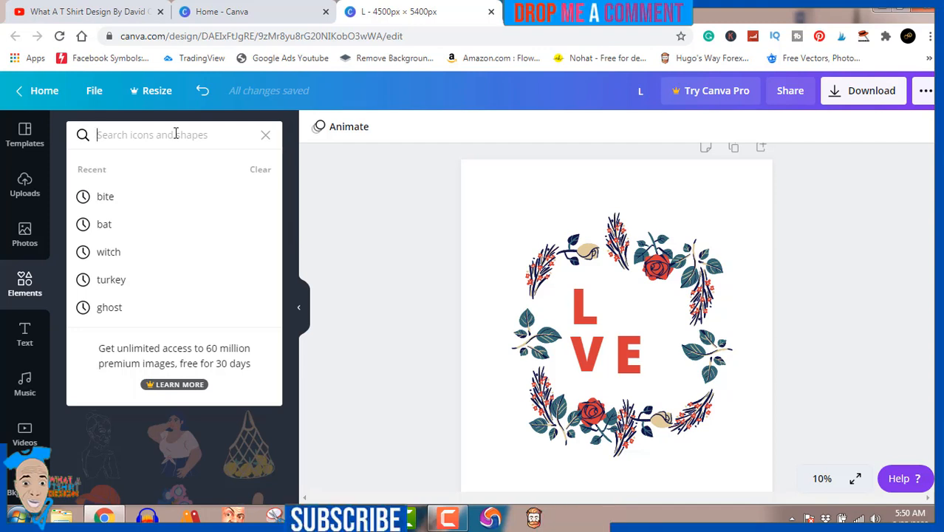
pyautogui.write('dog')
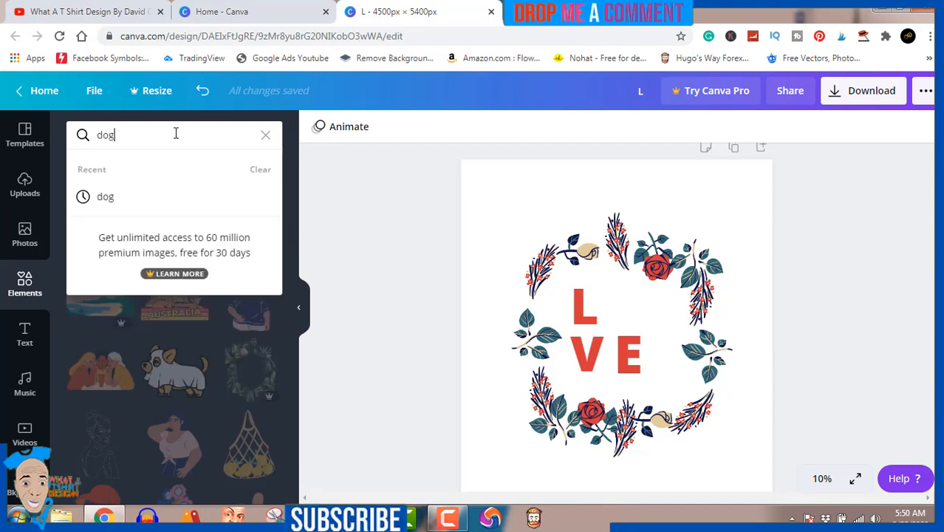
pyautogui.press('Return')
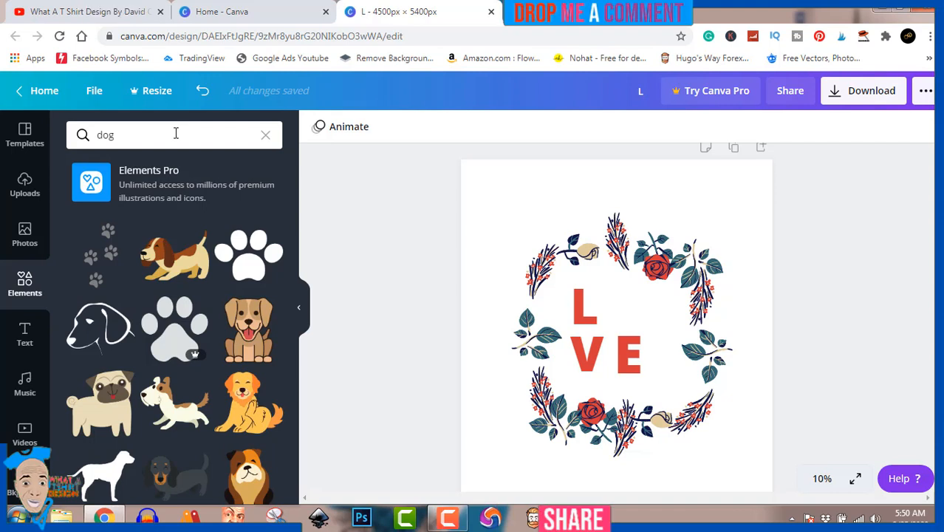
pyautogui.click(175, 255)
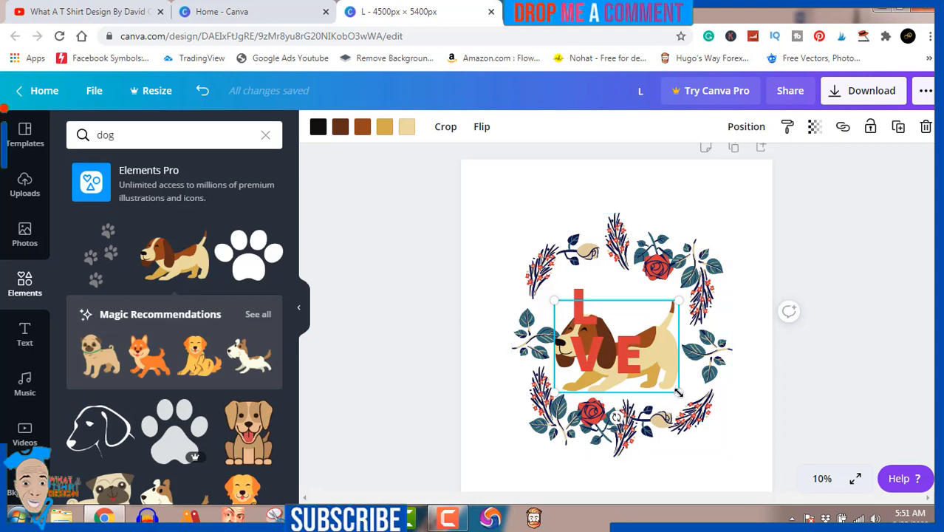
# Step: Shrink the beagle and move it into the top row beside the L, replacing the O
pyautogui.moveTo(678, 392); pyautogui.dragTo(631, 340)
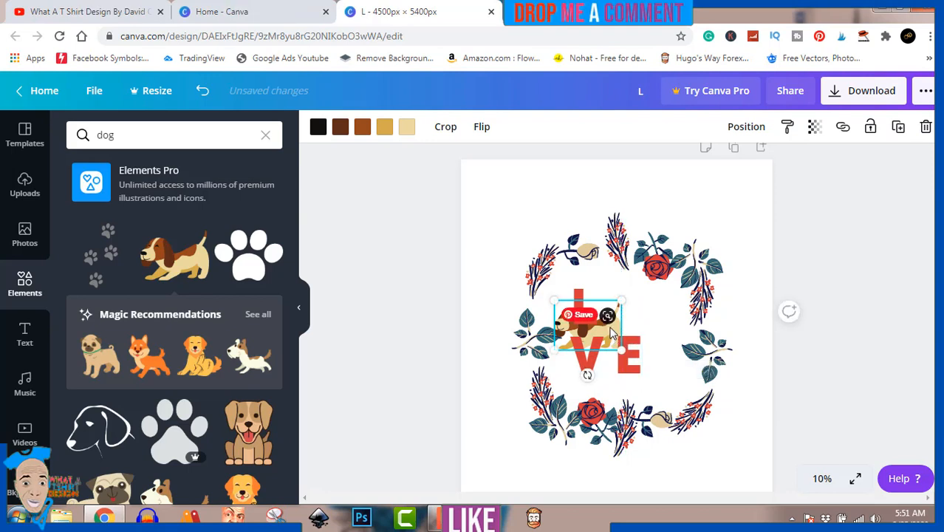
pyautogui.click(624, 330)
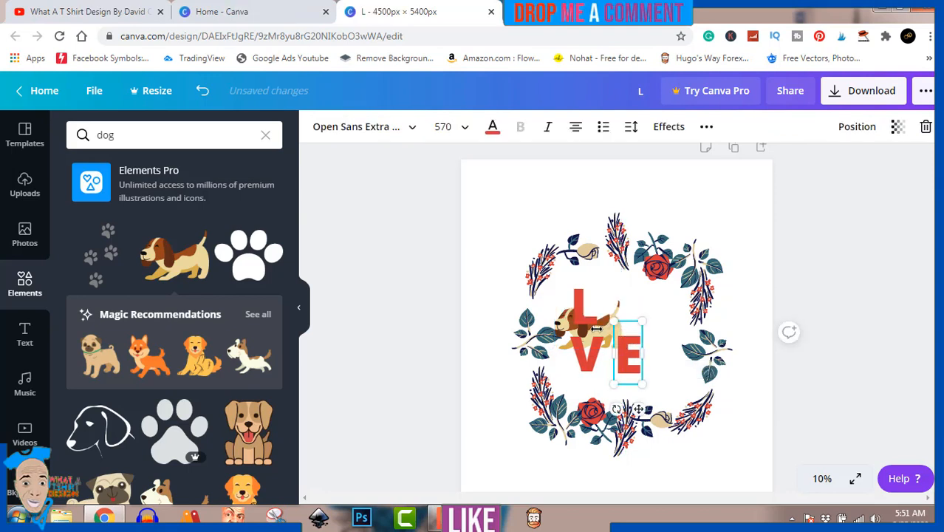
pyautogui.click(789, 255)
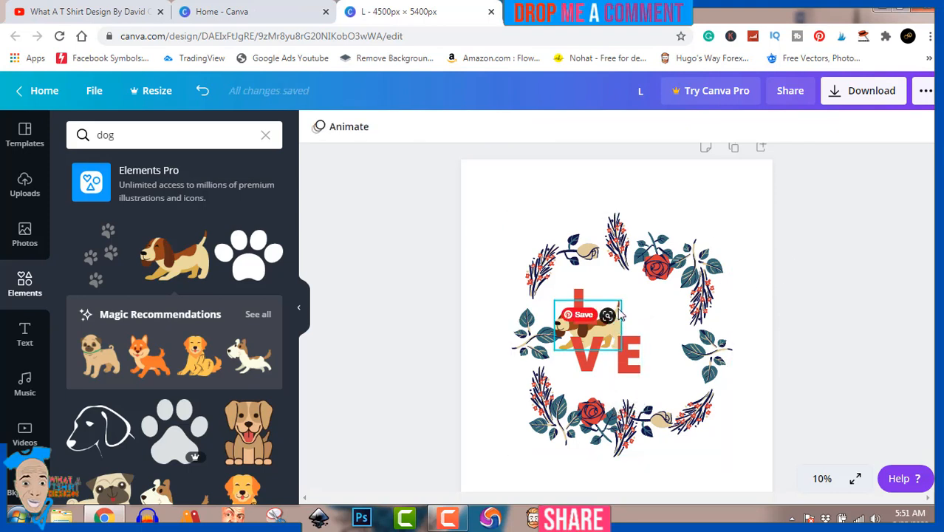
pyautogui.click(617, 313)
pyautogui.moveTo(619, 313); pyautogui.dragTo(655, 293)
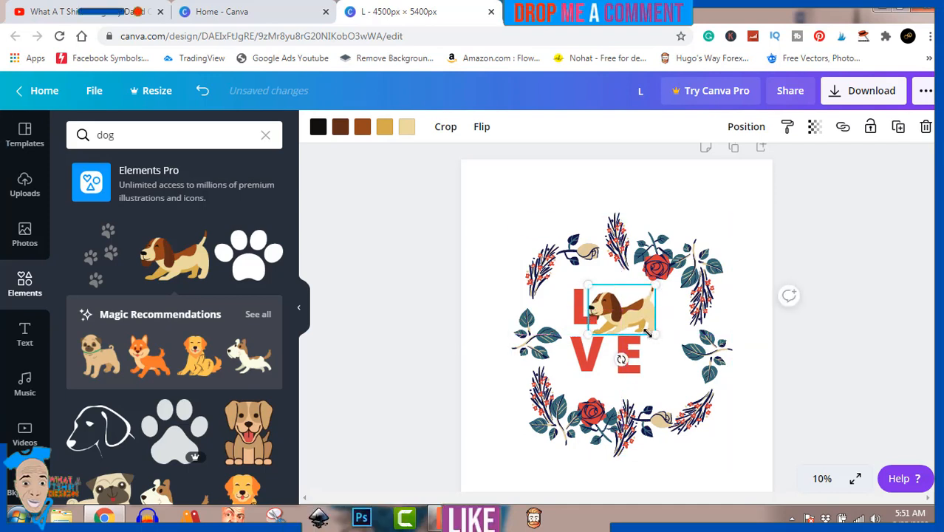
pyautogui.moveTo(647, 333); pyautogui.dragTo(629, 322)
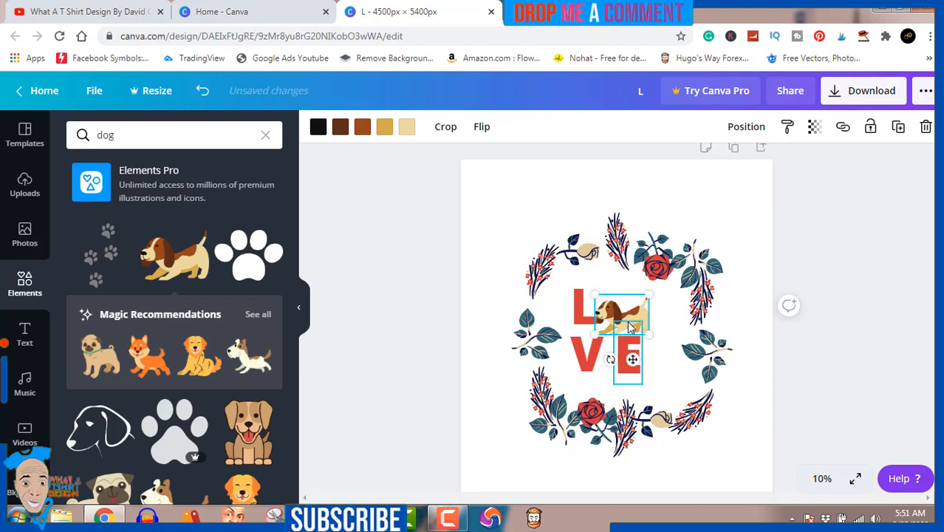
# Step: Nudge the dog, the E and the V slightly rightward to align the LOVE lettering
pyautogui.press('Right')
pyautogui.press('Right')
pyautogui.press('Right')
pyautogui.press('Right')
pyautogui.press('Right')
pyautogui.press('Right')
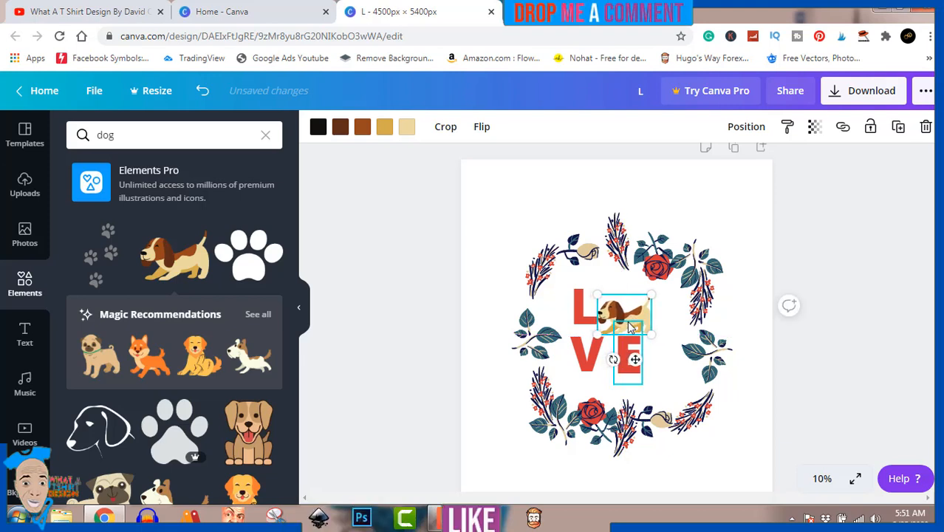
pyautogui.press('Right')
pyautogui.press('Right')
pyautogui.press('Right')
pyautogui.press('Right')
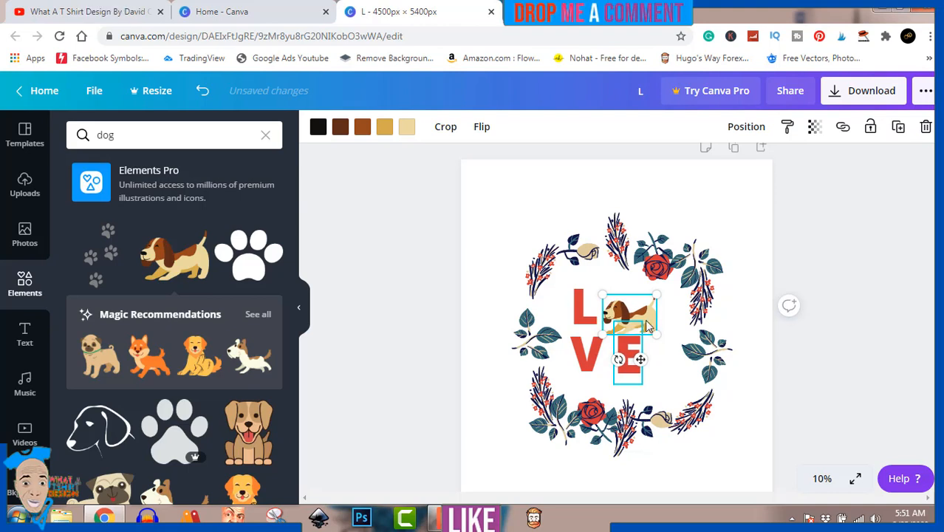
pyautogui.click(631, 353)
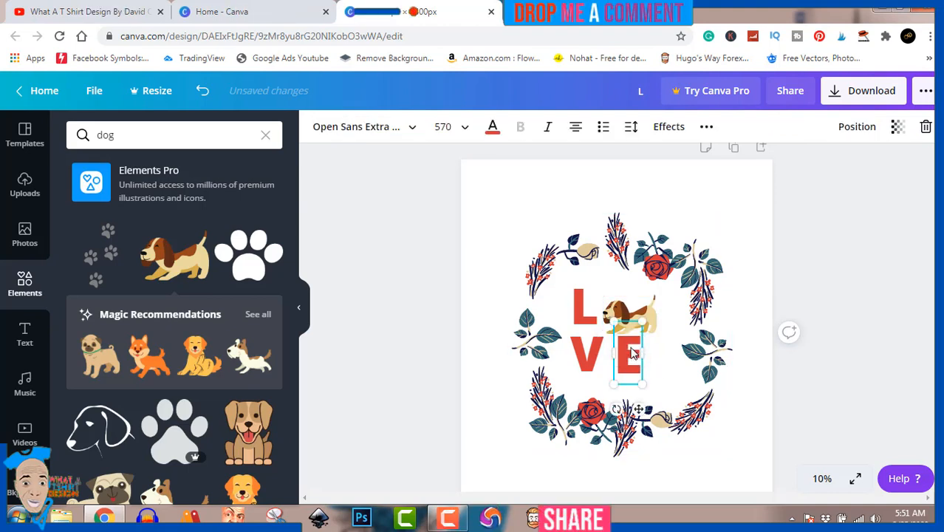
pyautogui.press('Right')
pyautogui.press('Right')
pyautogui.press('Right')
pyautogui.press('Right')
pyautogui.press('Right')
pyautogui.press('Right')
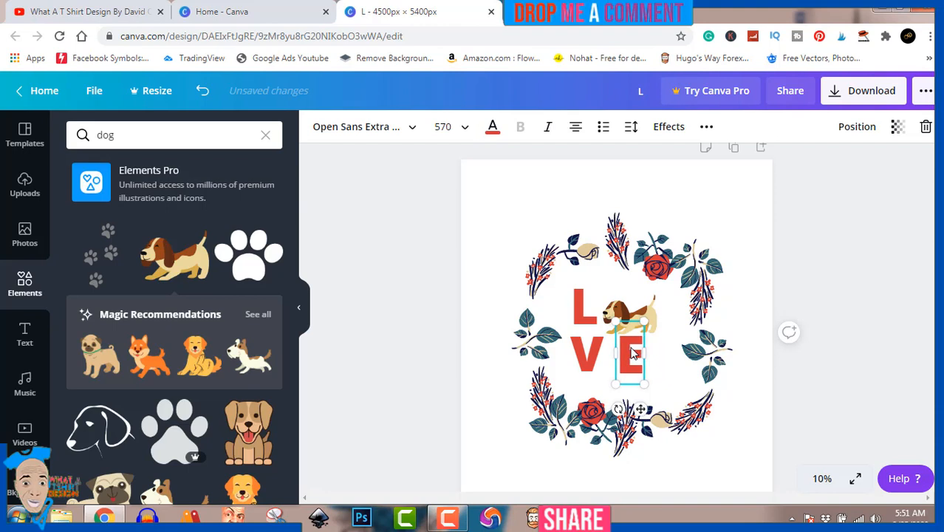
pyautogui.click(595, 355)
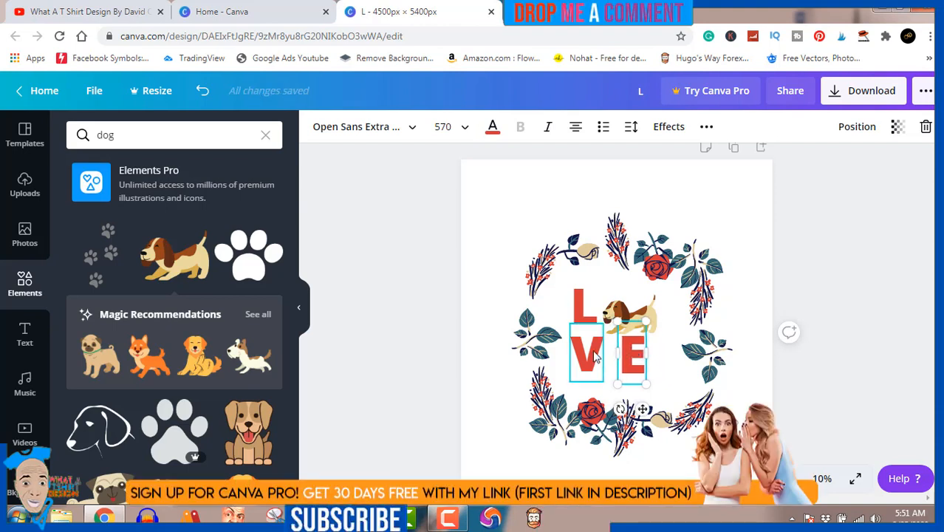
pyautogui.press('Right')
pyautogui.press('Right')
pyautogui.press('Right')
pyautogui.press('Right')
pyautogui.press('Right')
pyautogui.press('Right')
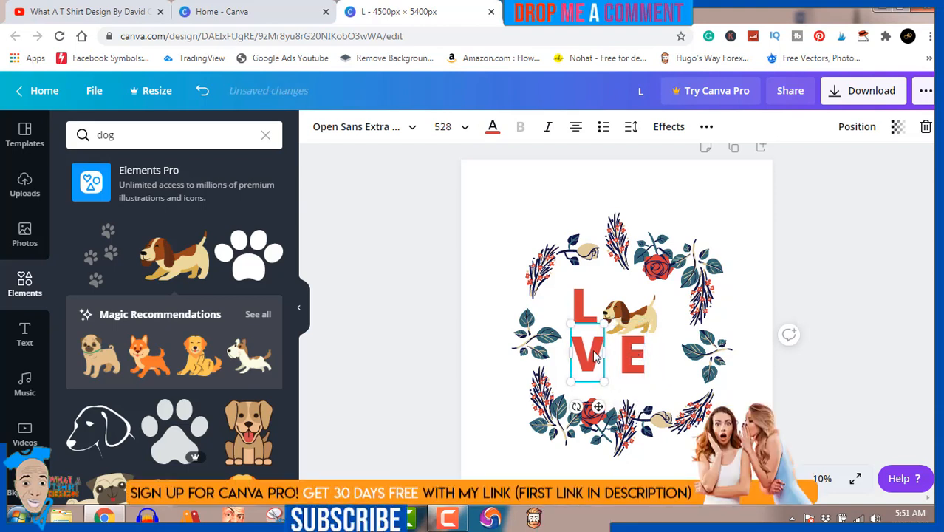
pyautogui.press('Right')
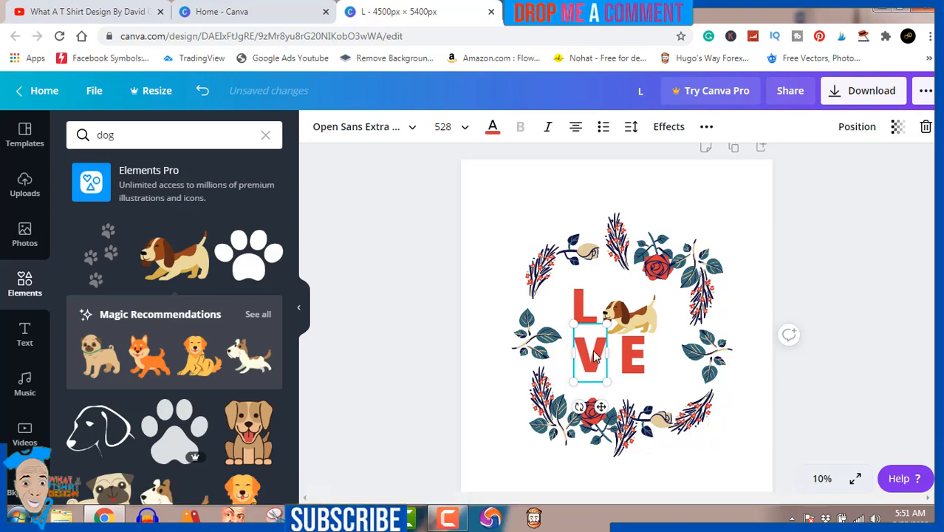
pyautogui.click(870, 203)
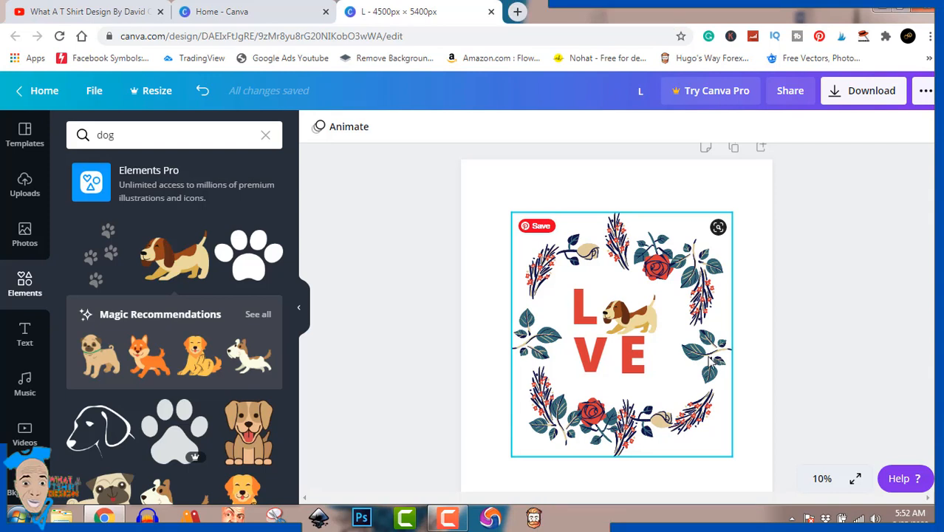
# Step: Multi-select the red L, E, V and beagle, group them, and centre the group in the wreath
pyautogui.click(587, 313)
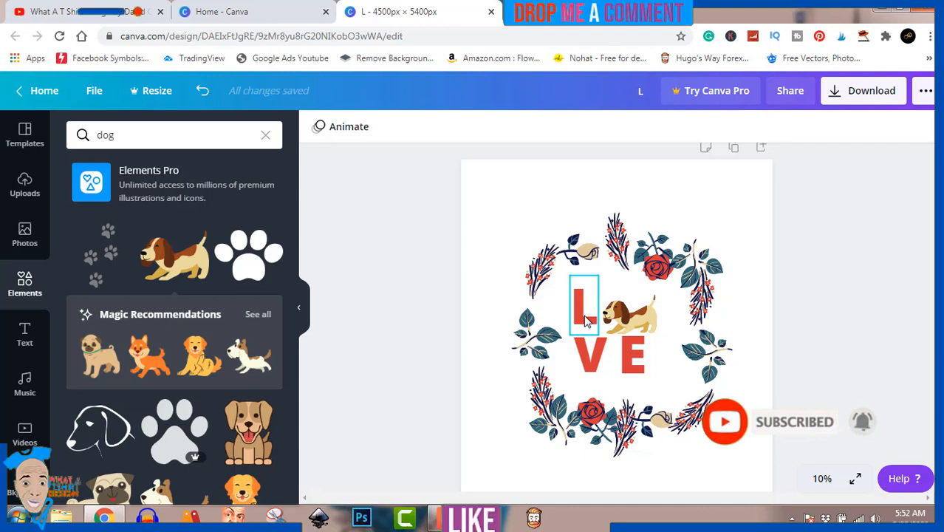
pyautogui.click(585, 317)
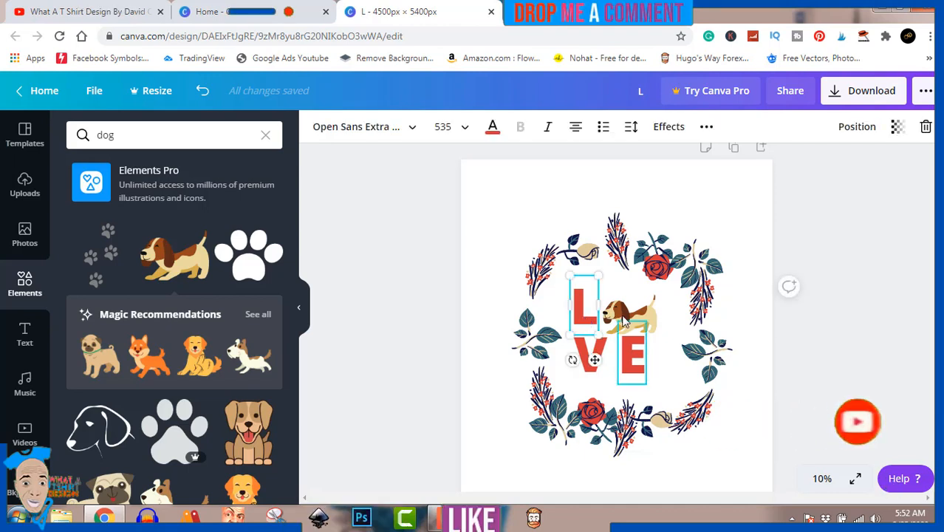
pyautogui.keyDown('shift'); pyautogui.click(626, 328); pyautogui.keyUp('shift')
pyautogui.keyDown('shift'); pyautogui.click(624, 319); pyautogui.keyUp('shift')
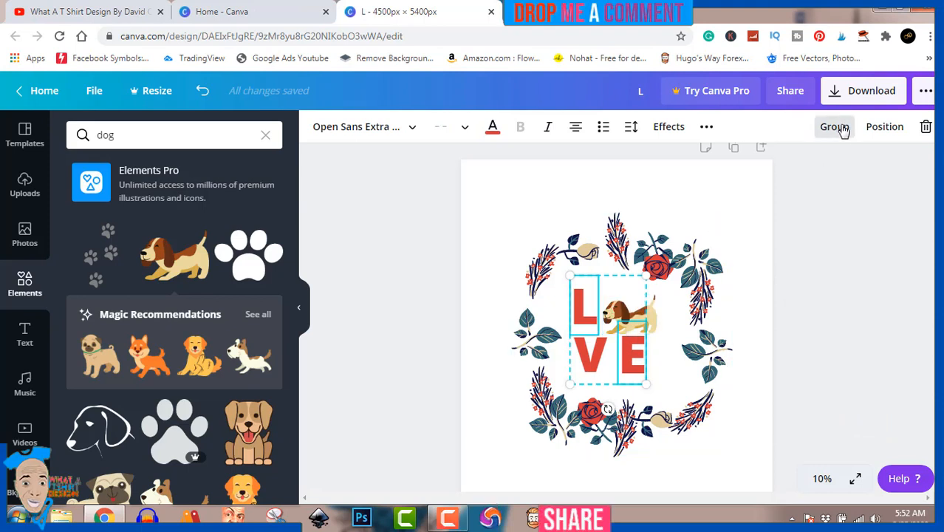
pyautogui.keyDown('shift'); pyautogui.click(591, 368); pyautogui.keyUp('shift')
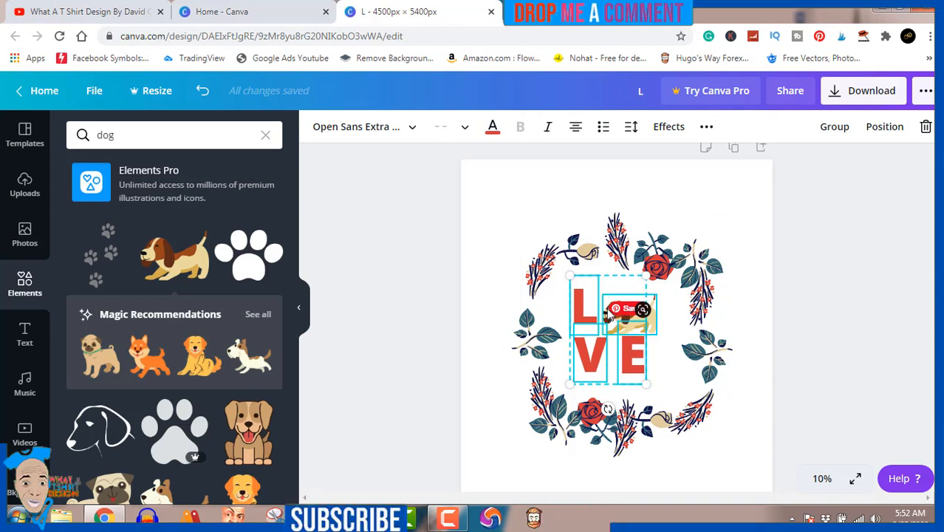
pyautogui.keyDown('shift'); pyautogui.click(608, 310); pyautogui.keyUp('shift')
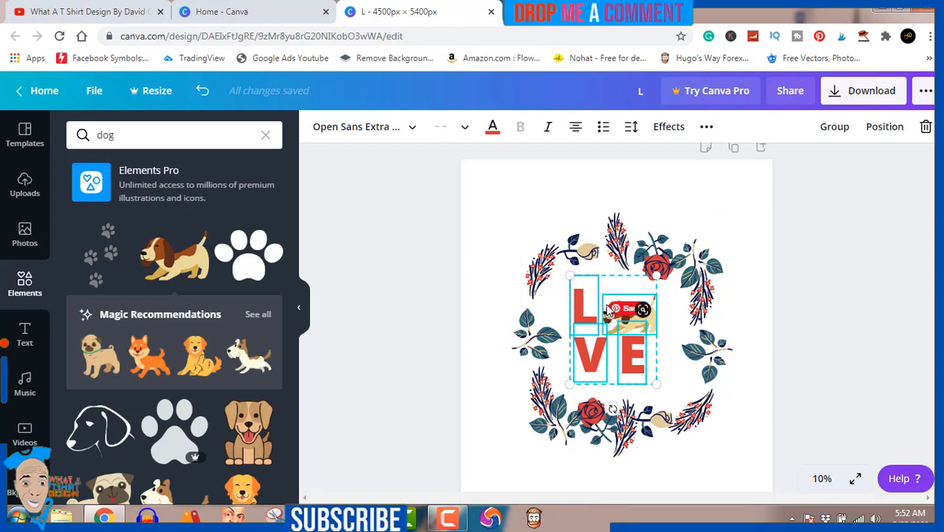
pyautogui.click(835, 127)
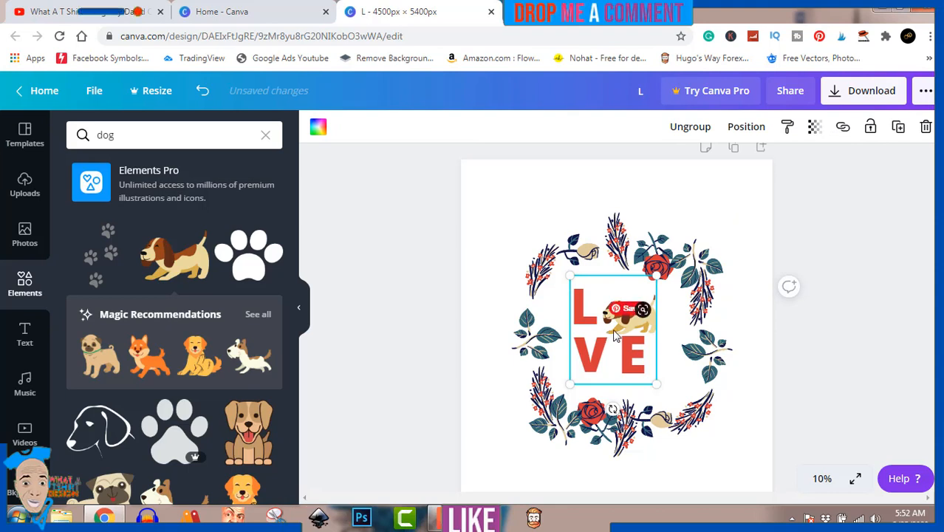
pyautogui.moveTo(621, 330); pyautogui.dragTo(629, 330)
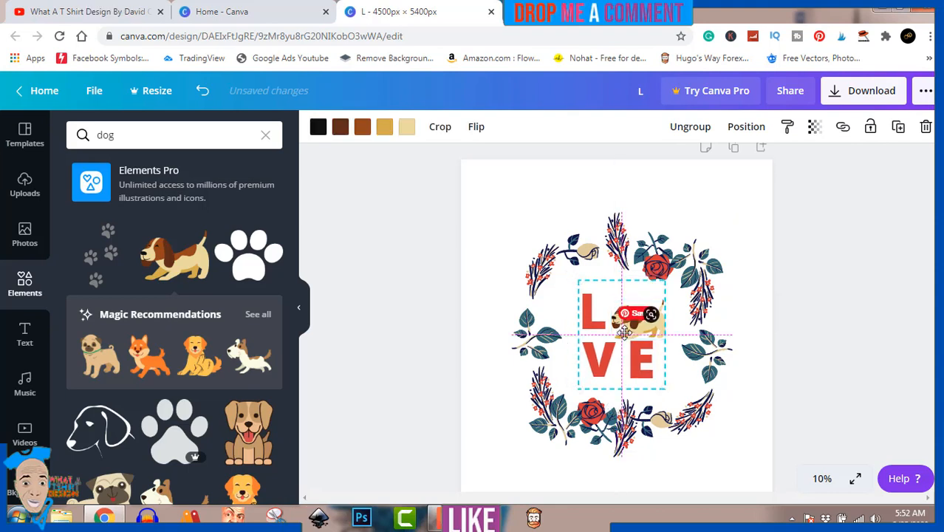
pyautogui.click(903, 197)
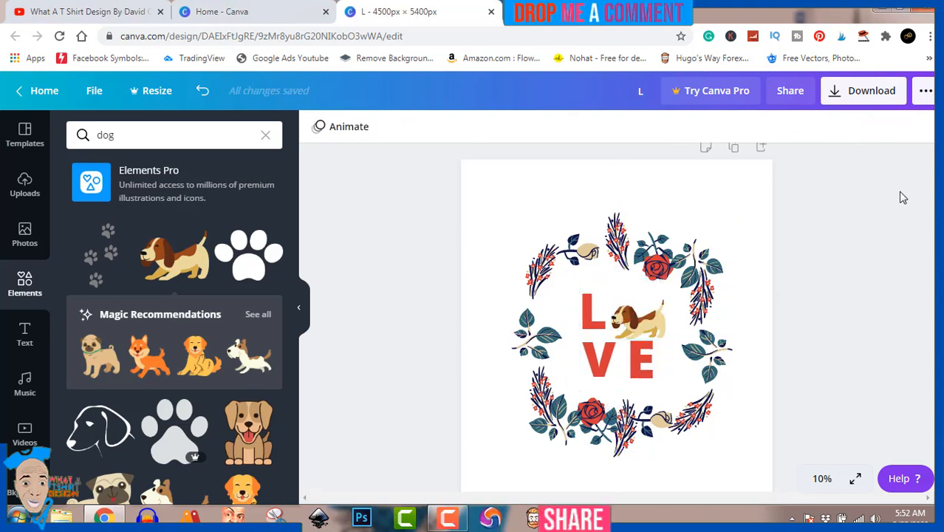
# Step: Enlarge the LOVE group from its bottom-right corner, recentre it in the wreath, and review the page
pyautogui.click(622, 332)
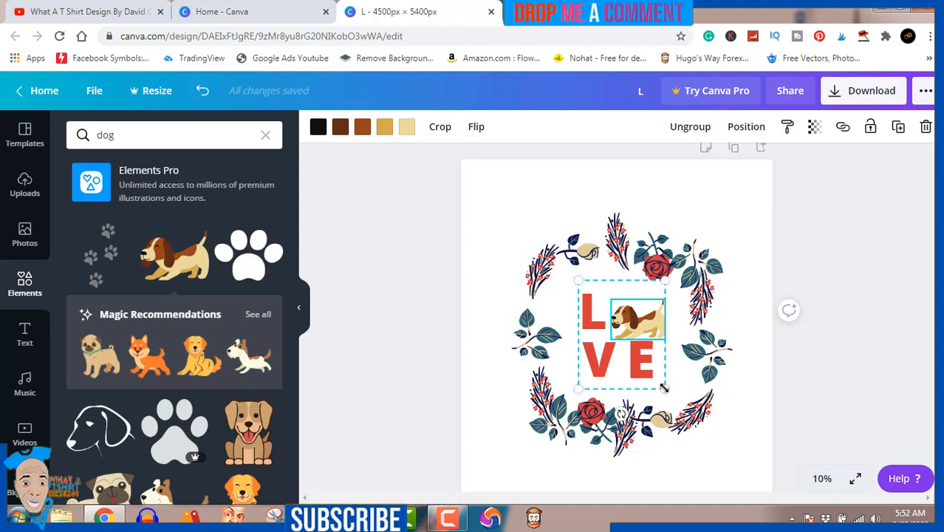
pyautogui.moveTo(664, 389); pyautogui.dragTo(671, 398)
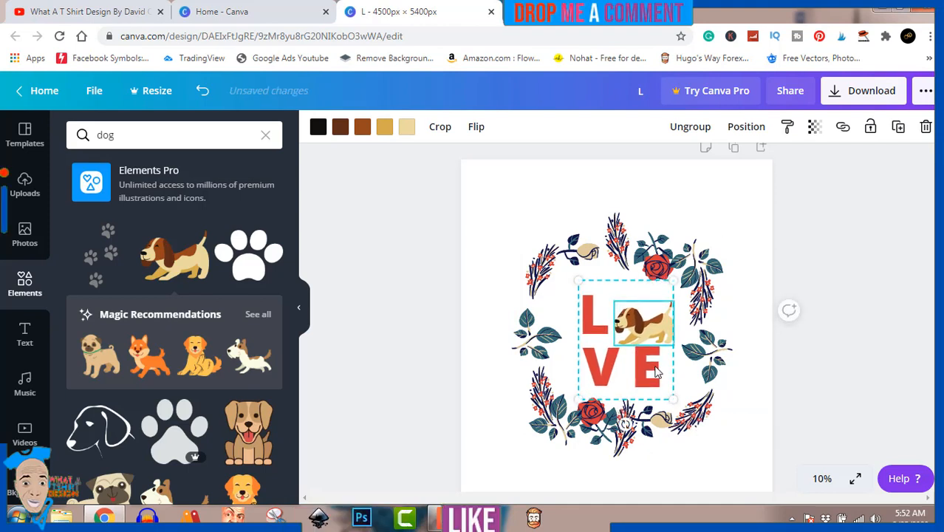
pyautogui.click(652, 363)
pyautogui.moveTo(652, 364); pyautogui.dragTo(648, 357)
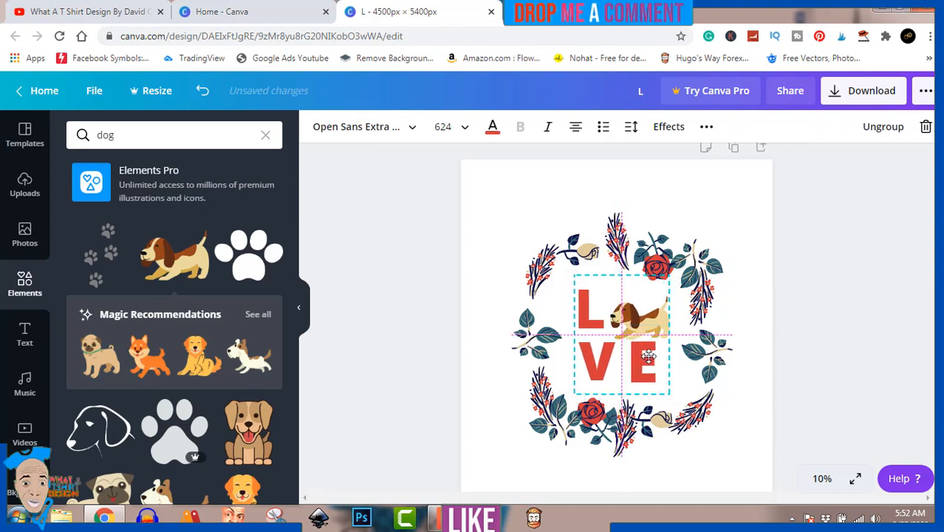
pyautogui.click(833, 283)
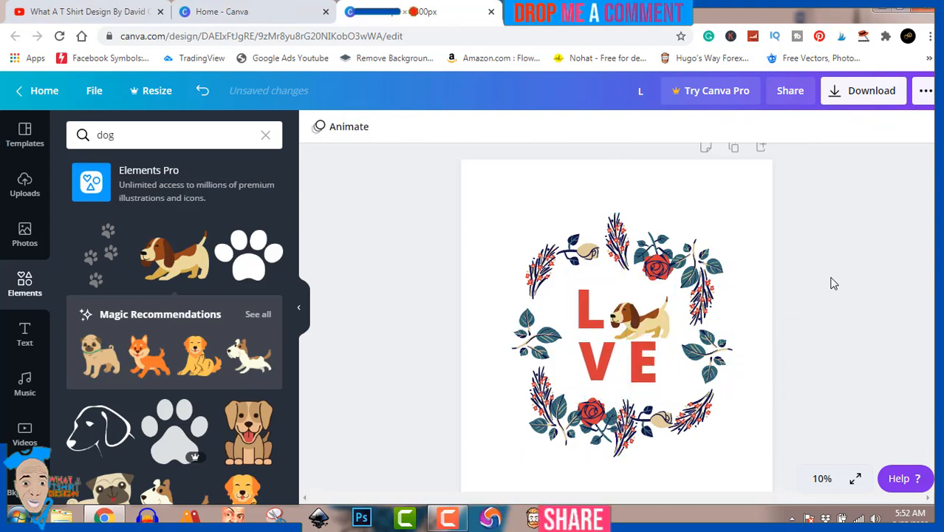
pyautogui.scroll(-1, 832, 283)
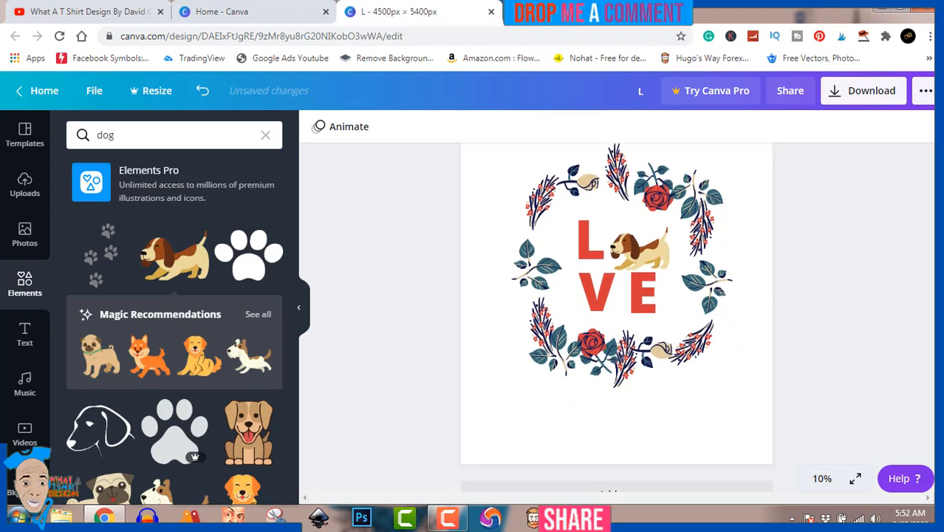
pyautogui.click(444, 521)
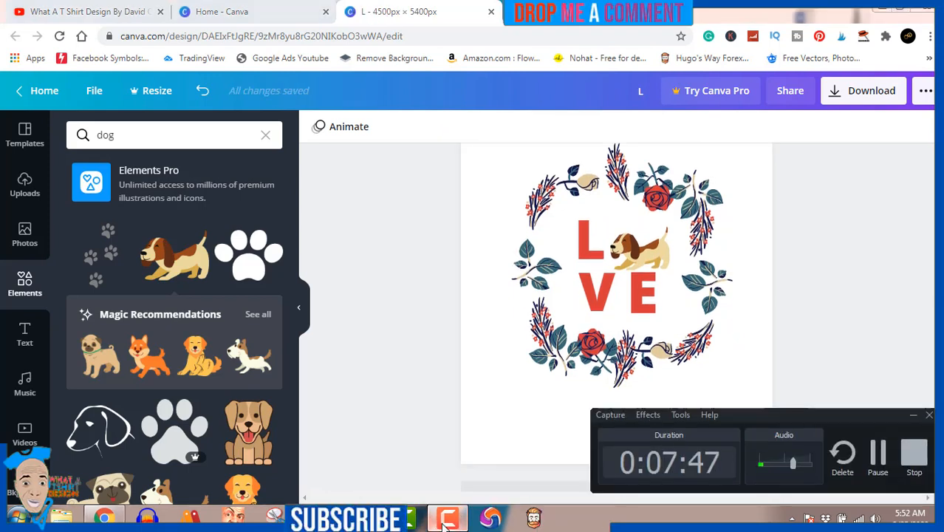
pyautogui.click(444, 520)
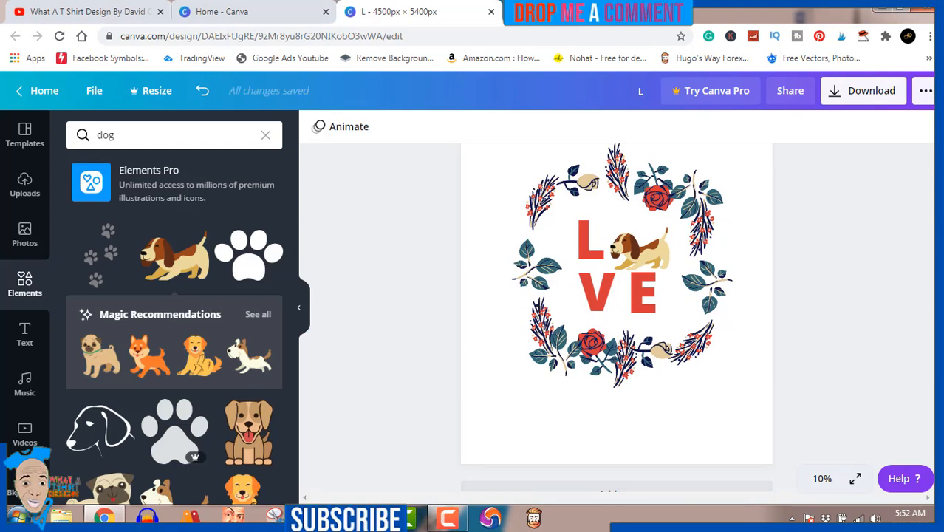
pyautogui.scroll(1, 927, 336)
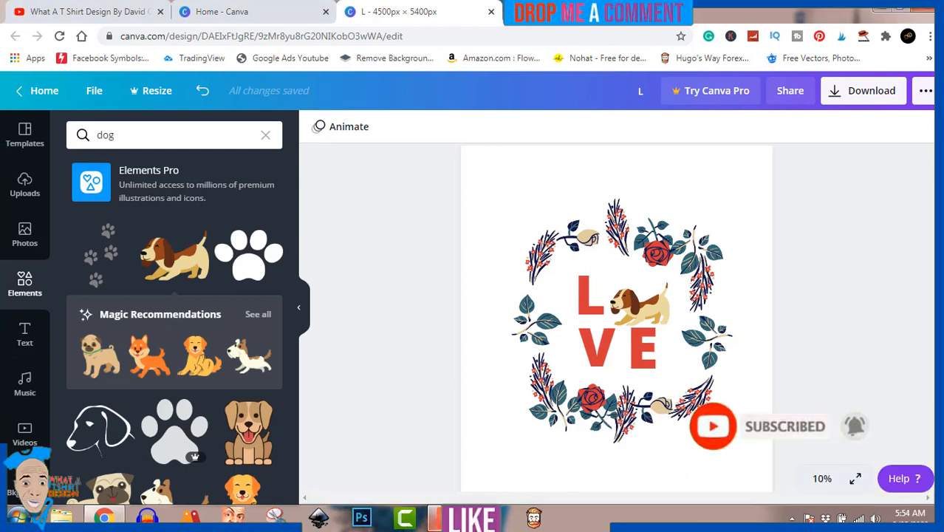
# Step: Download the LOVE wreath design as a PNG file and dismiss the confirmation pop-up
pyautogui.click(864, 94)
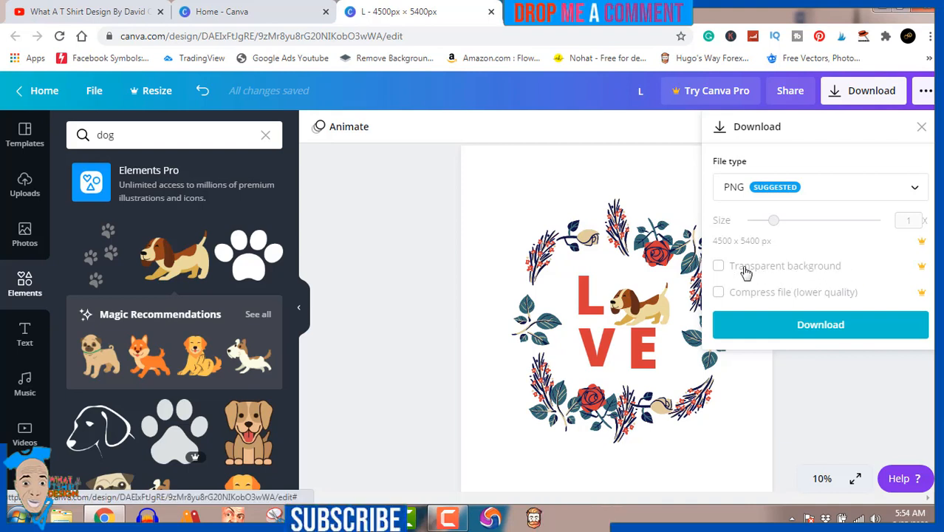
pyautogui.click(801, 323)
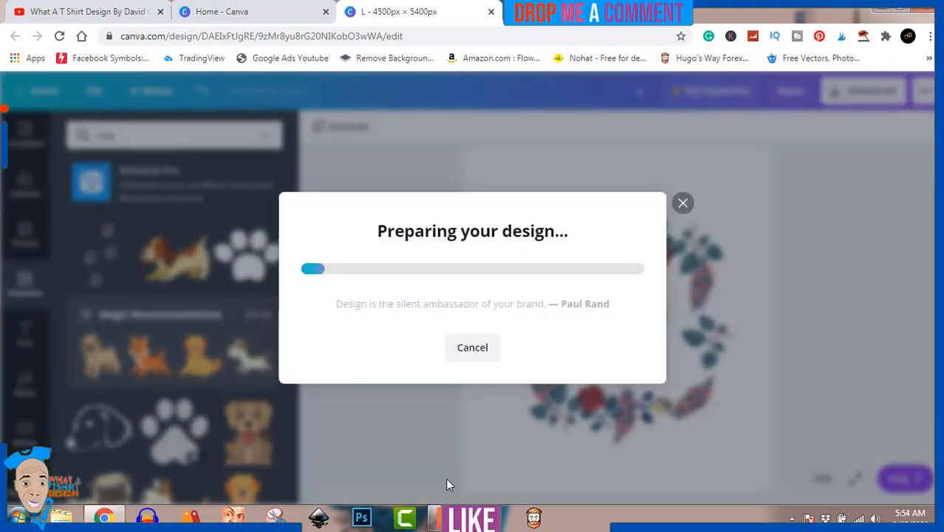
pyautogui.click(436, 517)
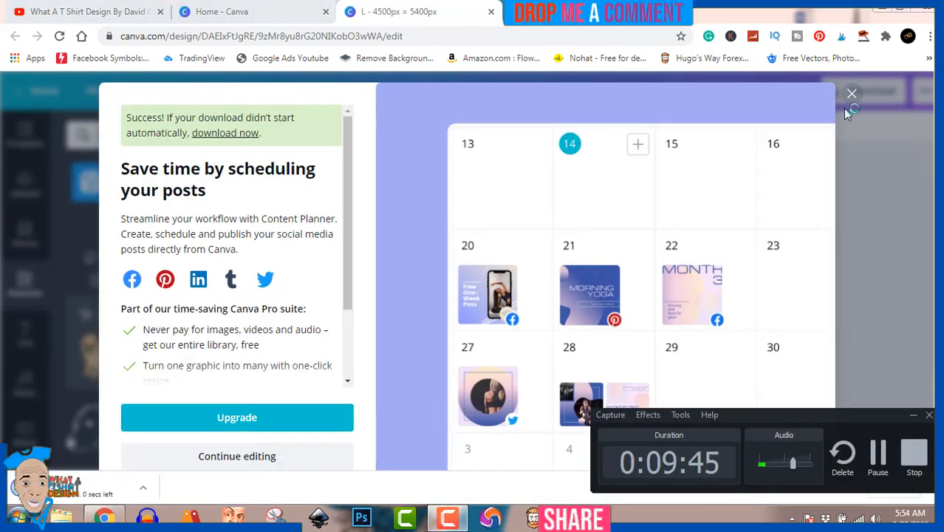
pyautogui.click(851, 95)
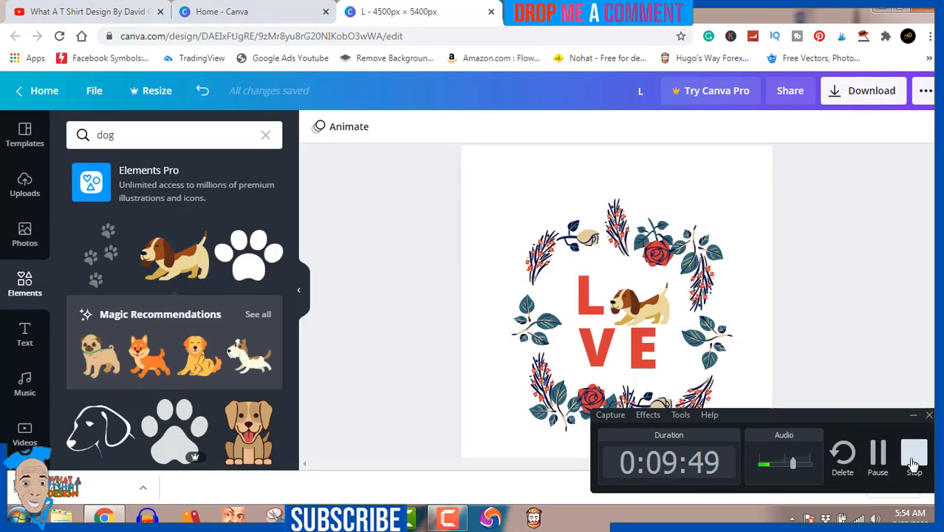
pyautogui.click(913, 463)
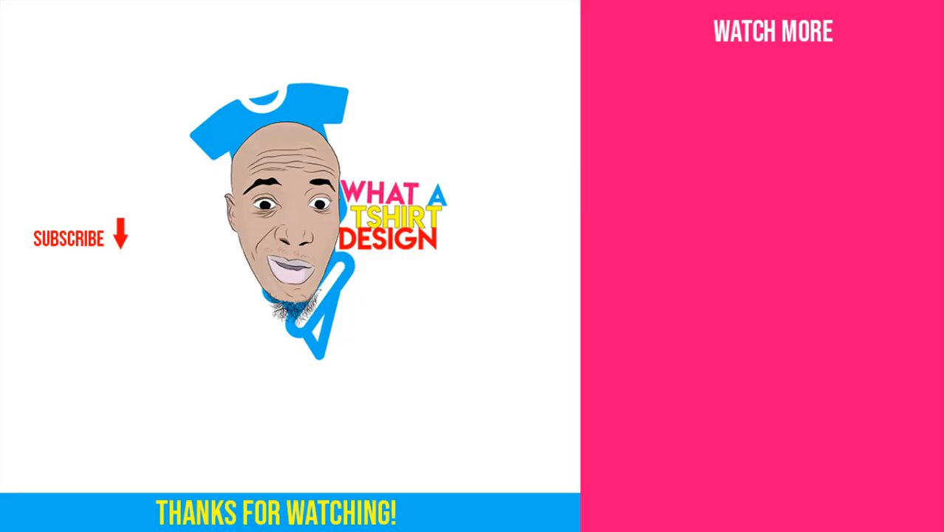